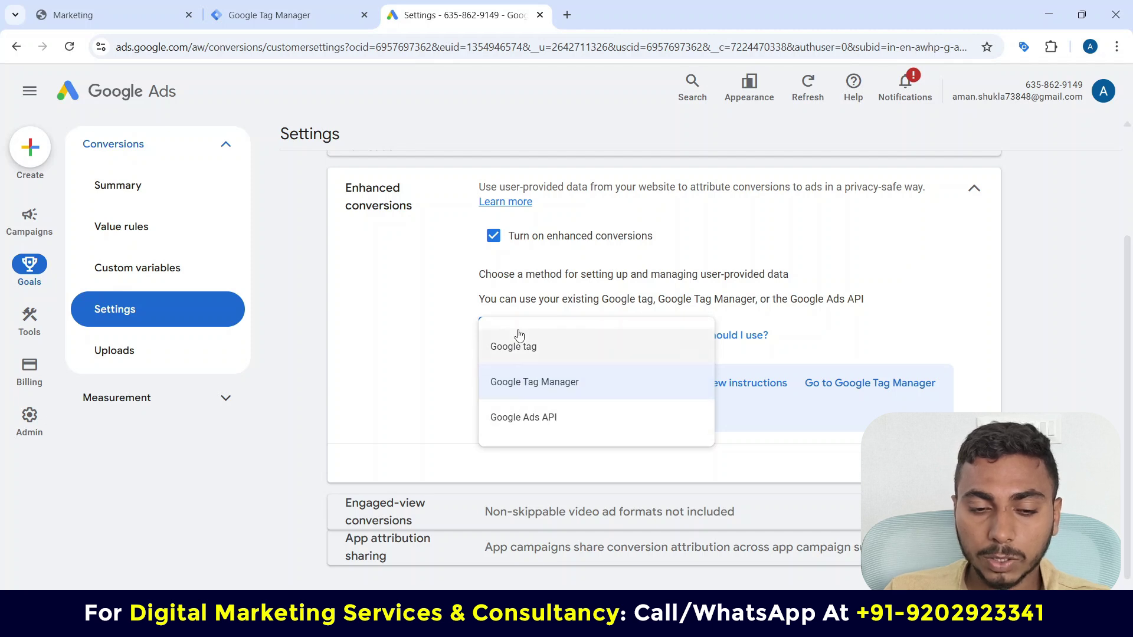
Step: Choose Google Tag Manager as the enhanced conversions method and open the ajax form submit (2) conversion action from the conversions summary
{"action": "left_click", "coordinate": [521, 388]}
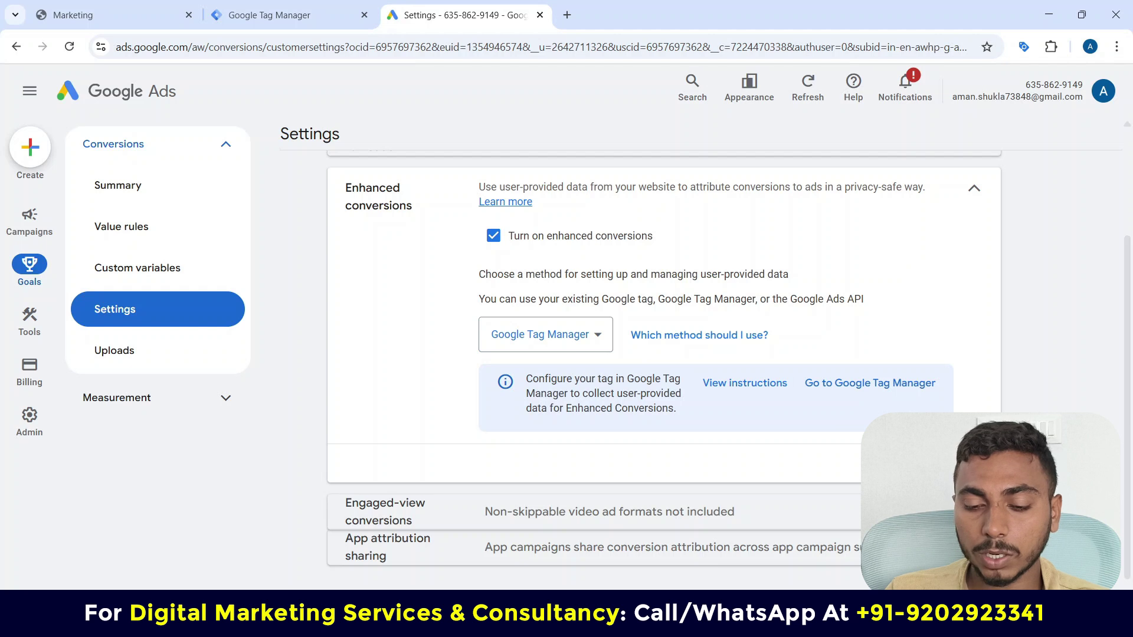
{"action": "left_click", "coordinate": [118, 186]}
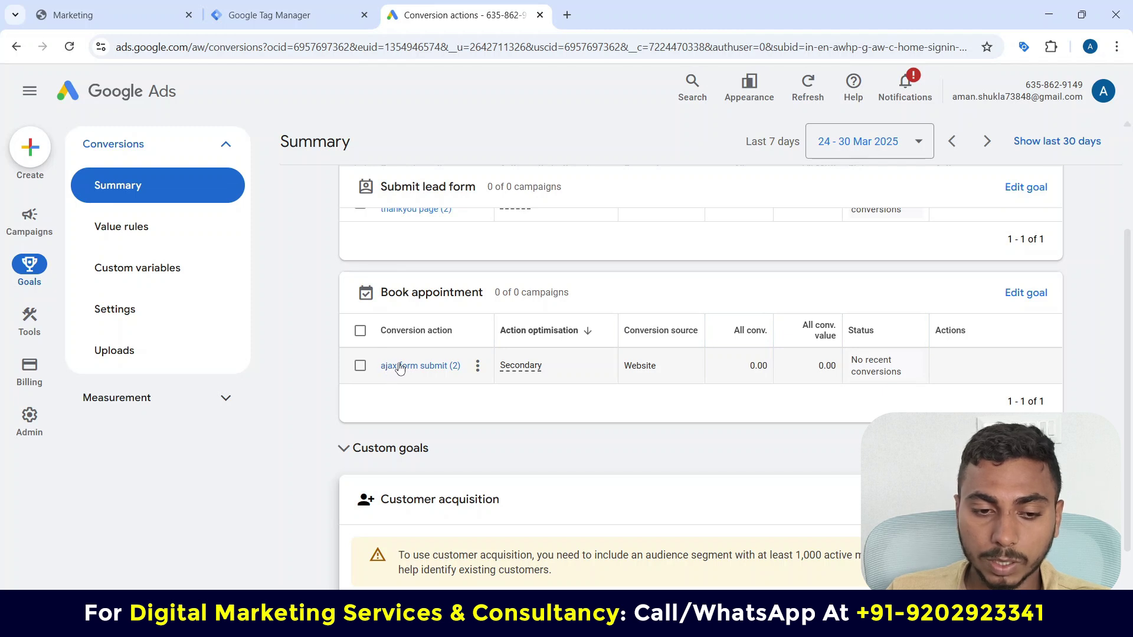
{"action": "left_click", "coordinate": [403, 367]}
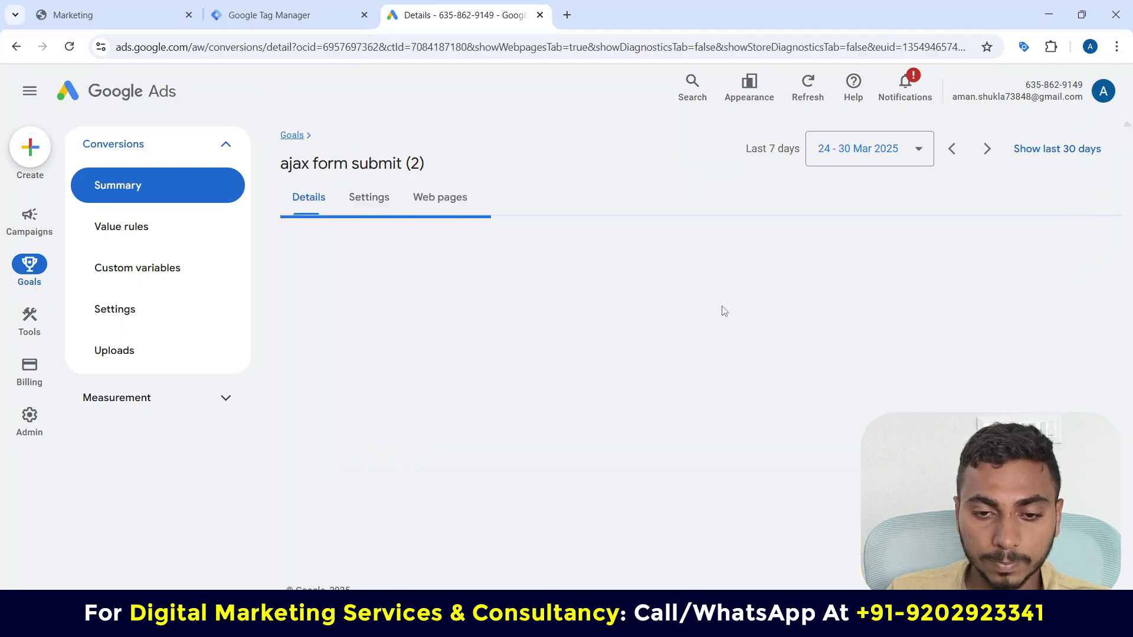
{"action": "scroll", "coordinate": [740, 324], "scroll_direction": "down", "scroll_amount": 2}
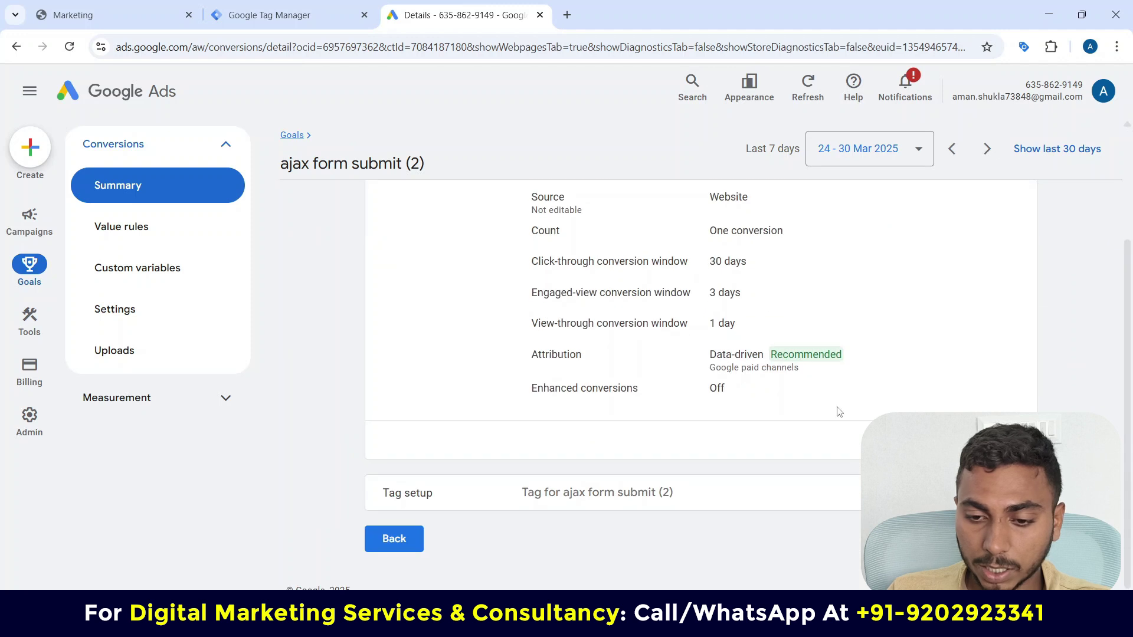
Step: Edit the conversion action's settings and turn on enhanced conversions for this conversion action
{"action": "left_click", "coordinate": [738, 341]}
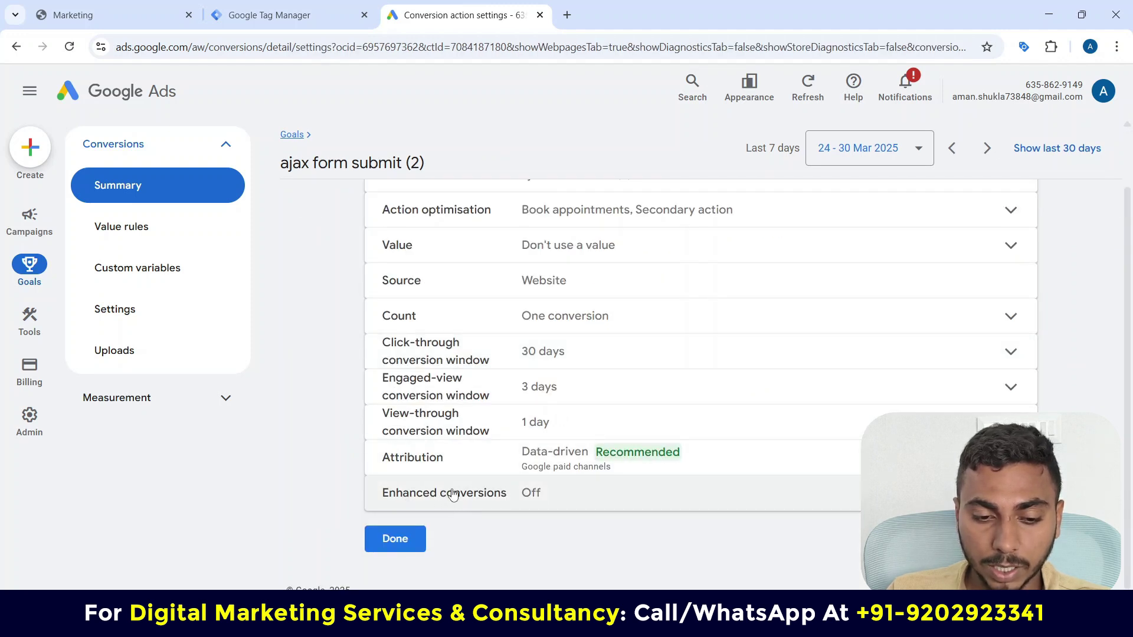
{"action": "left_click", "coordinate": [446, 494]}
{"action": "scroll", "coordinate": [560, 372], "scroll_direction": "down", "scroll_amount": 4}
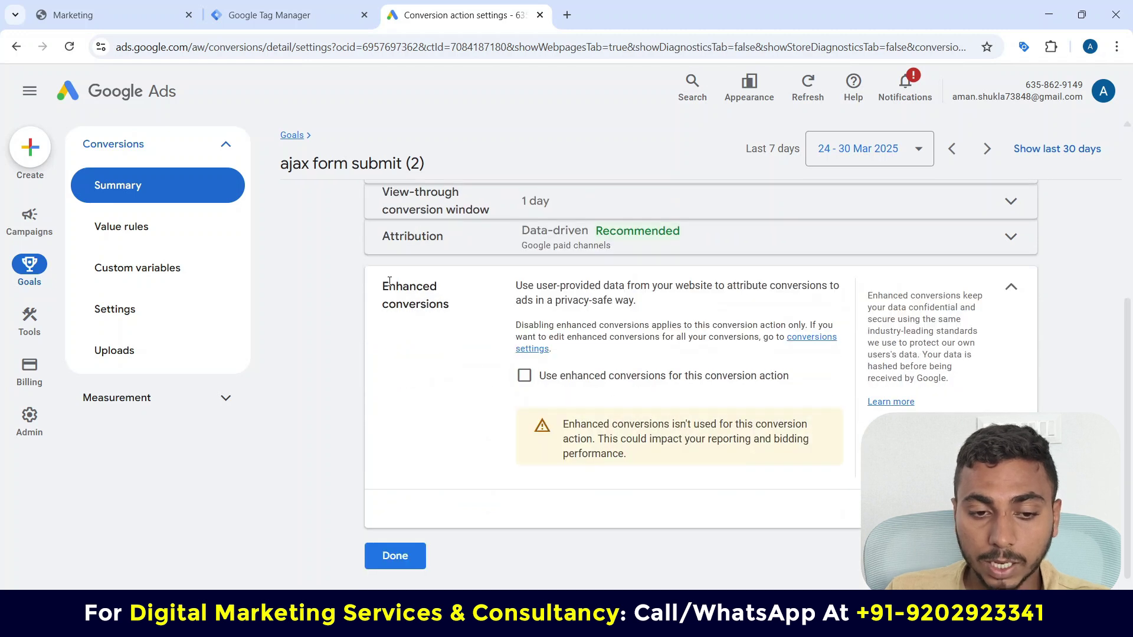
{"action": "left_click", "coordinate": [524, 375]}
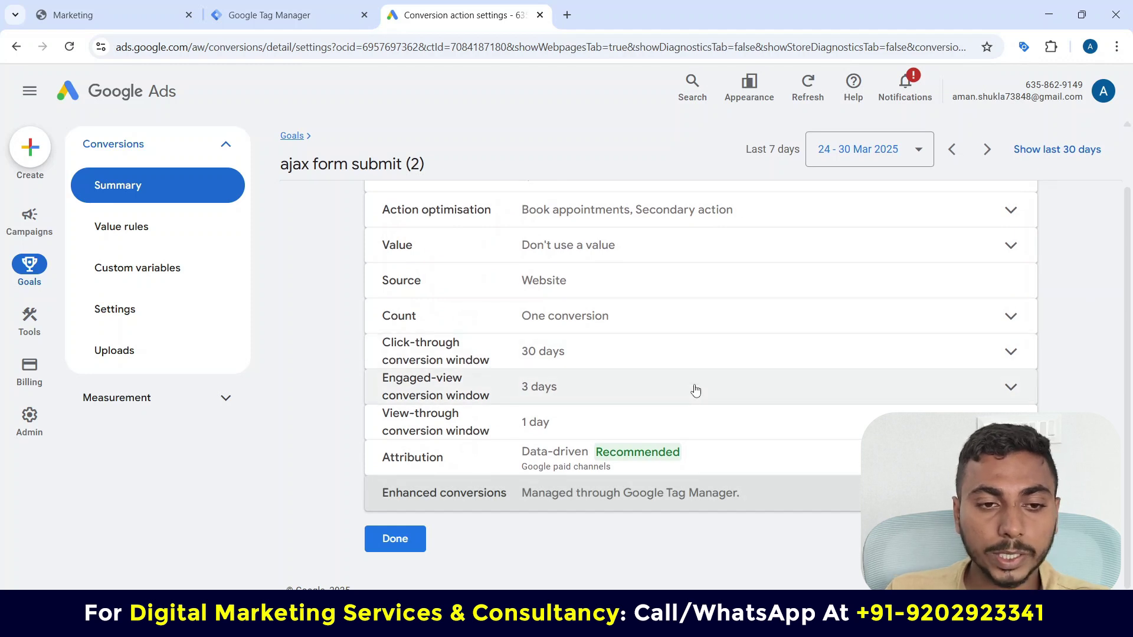
Step: Switch to Google Tag Manager and open the configuration of the G ads conversion - ajax form tag for editing
{"action": "left_click", "coordinate": [293, 8]}
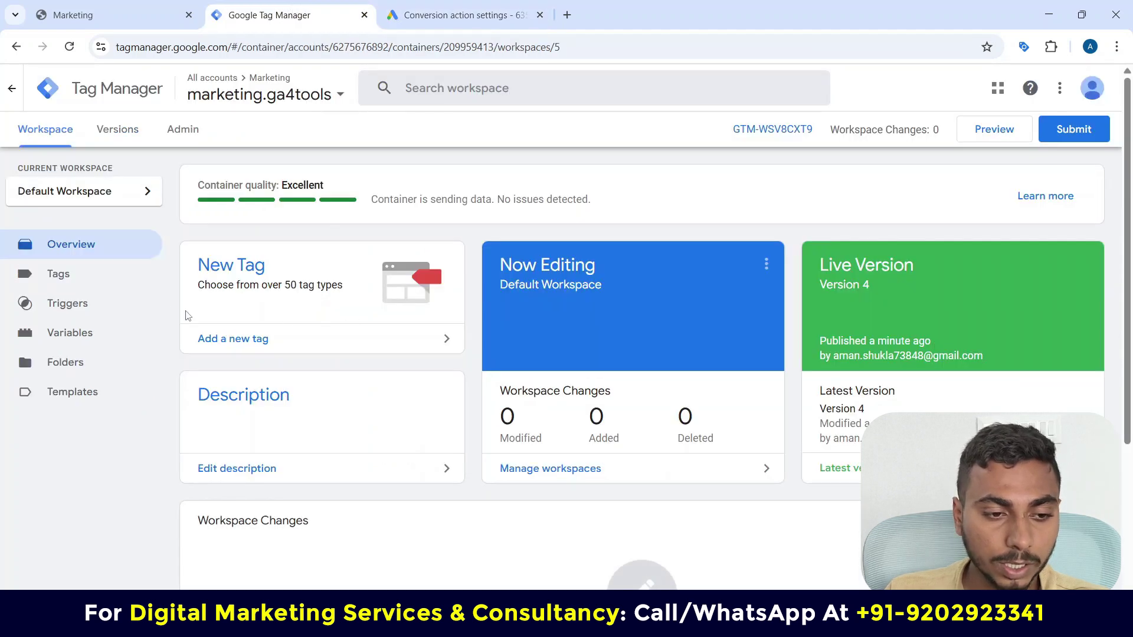
{"action": "left_click", "coordinate": [91, 288]}
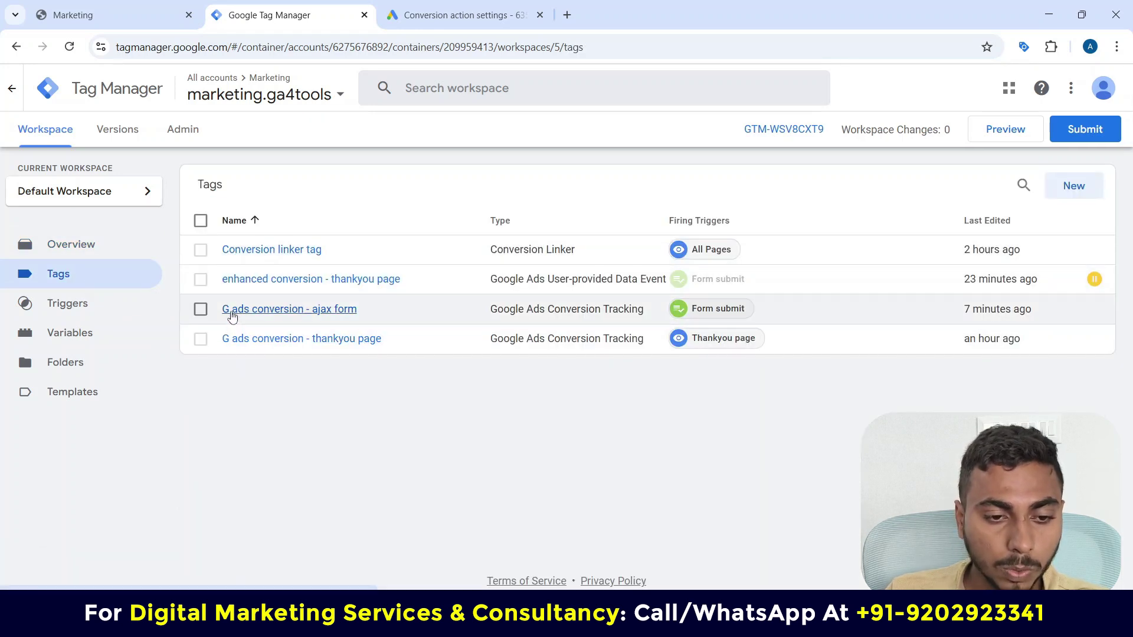
{"action": "left_click", "coordinate": [331, 311]}
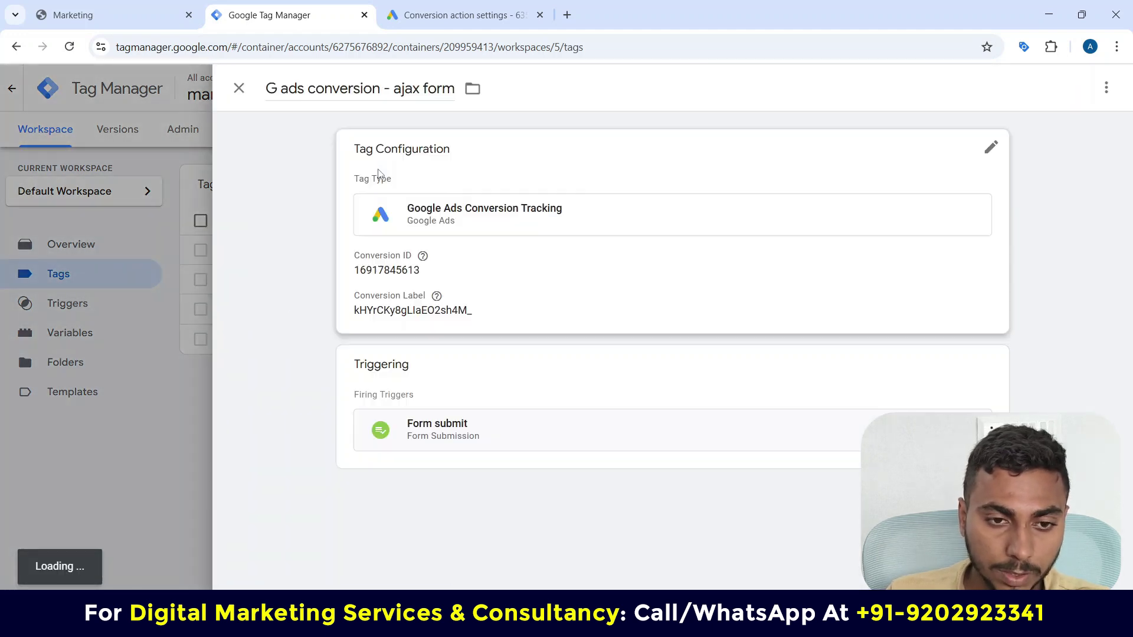
{"action": "left_click", "coordinate": [417, 273]}
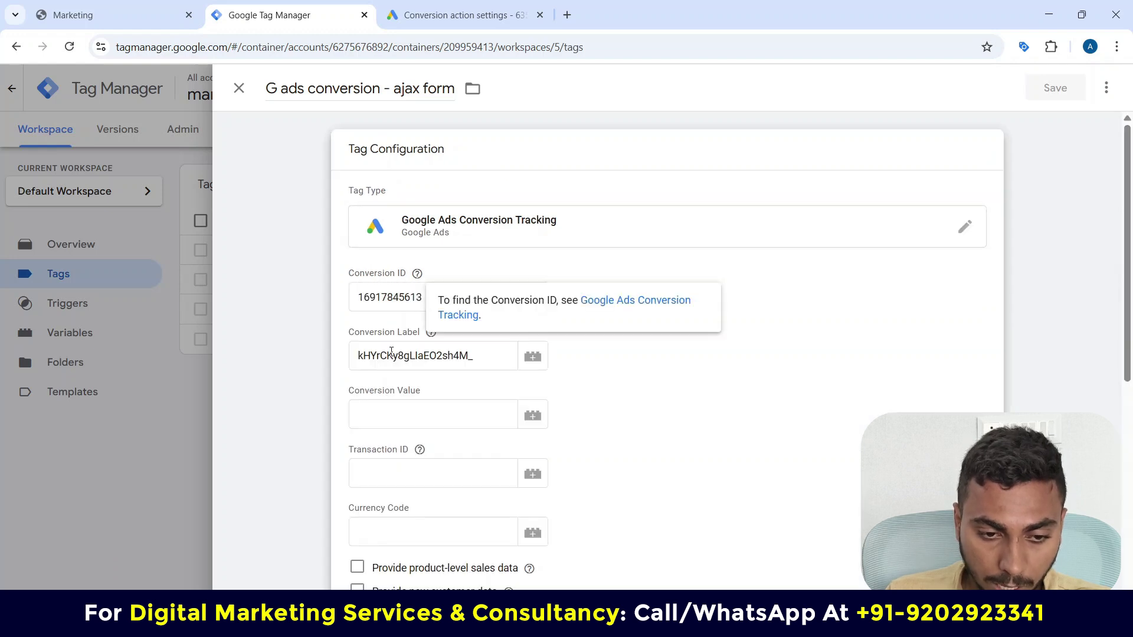
Step: Include user-provided data from the website in the tag and start a new variable for that data
{"action": "scroll", "coordinate": [404, 246], "scroll_direction": "down", "scroll_amount": 5}
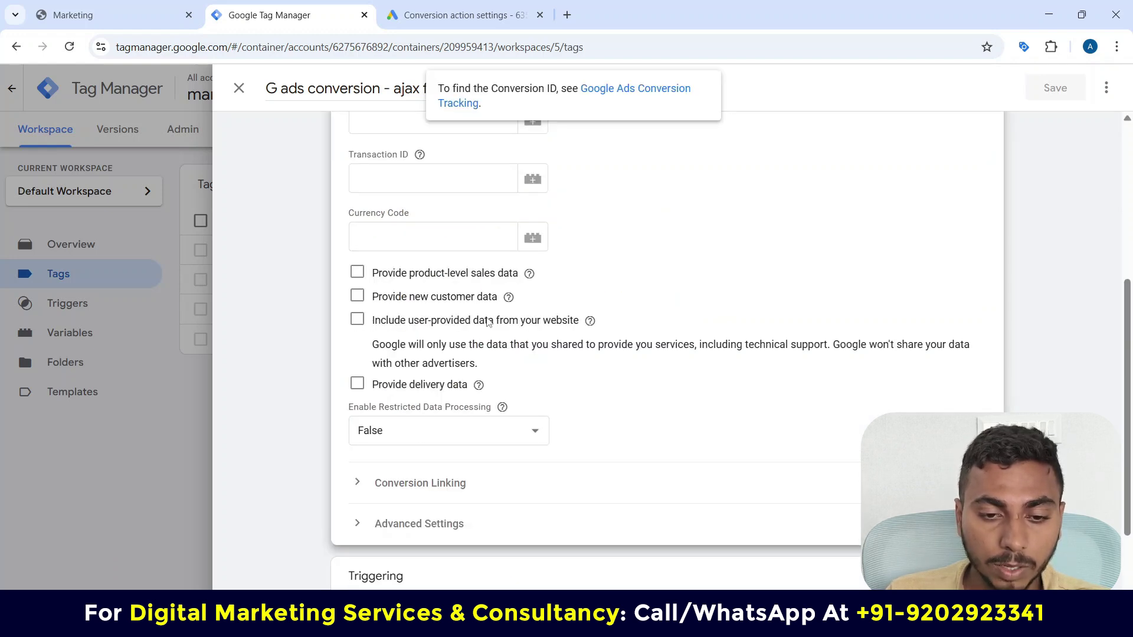
{"action": "left_click", "coordinate": [357, 319]}
{"action": "scroll", "coordinate": [462, 301], "scroll_direction": "down", "scroll_amount": 1}
{"action": "scroll", "coordinate": [462, 301], "scroll_direction": "down", "scroll_amount": 2}
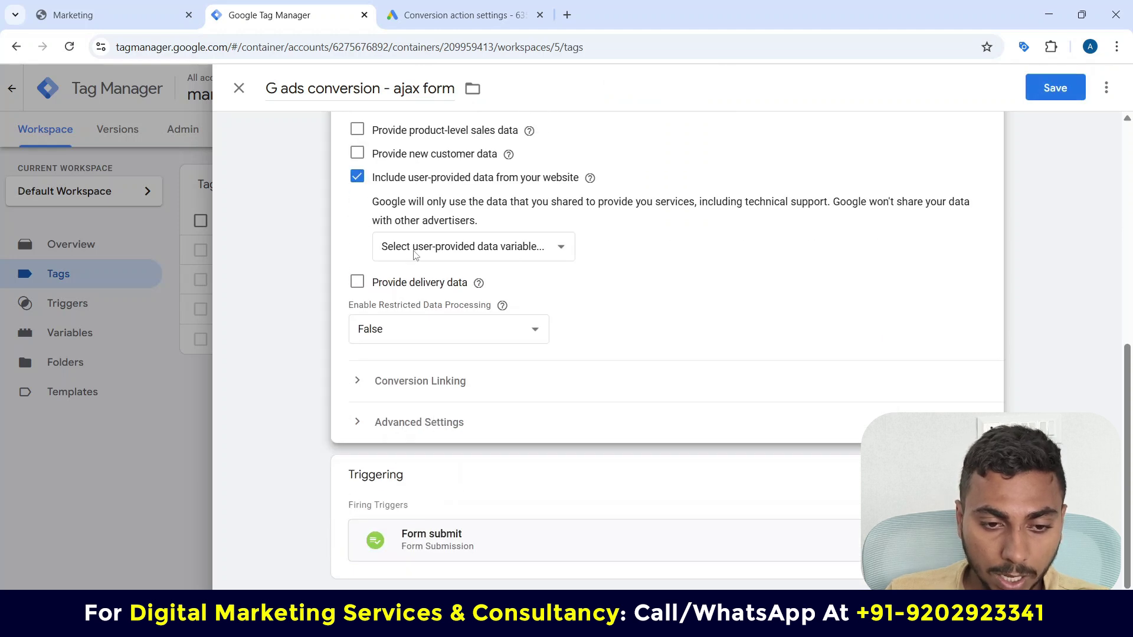
{"action": "left_click", "coordinate": [415, 254]}
{"action": "left_click", "coordinate": [416, 326]}
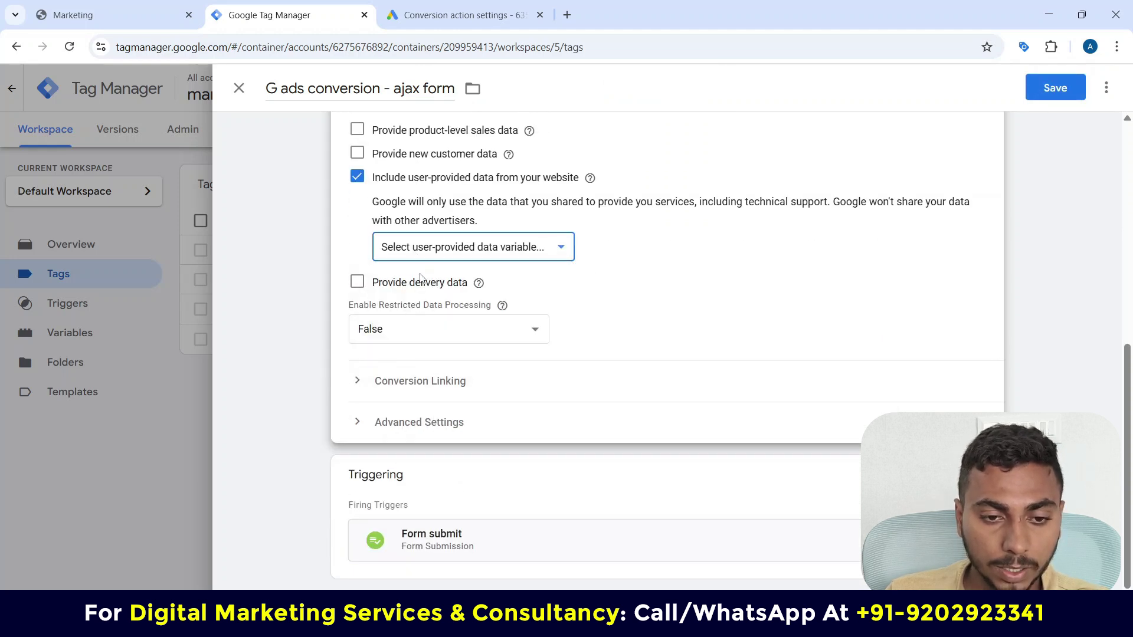
Step: Name the new variable "user provided data"
{"action": "left_click", "coordinate": [293, 86]}
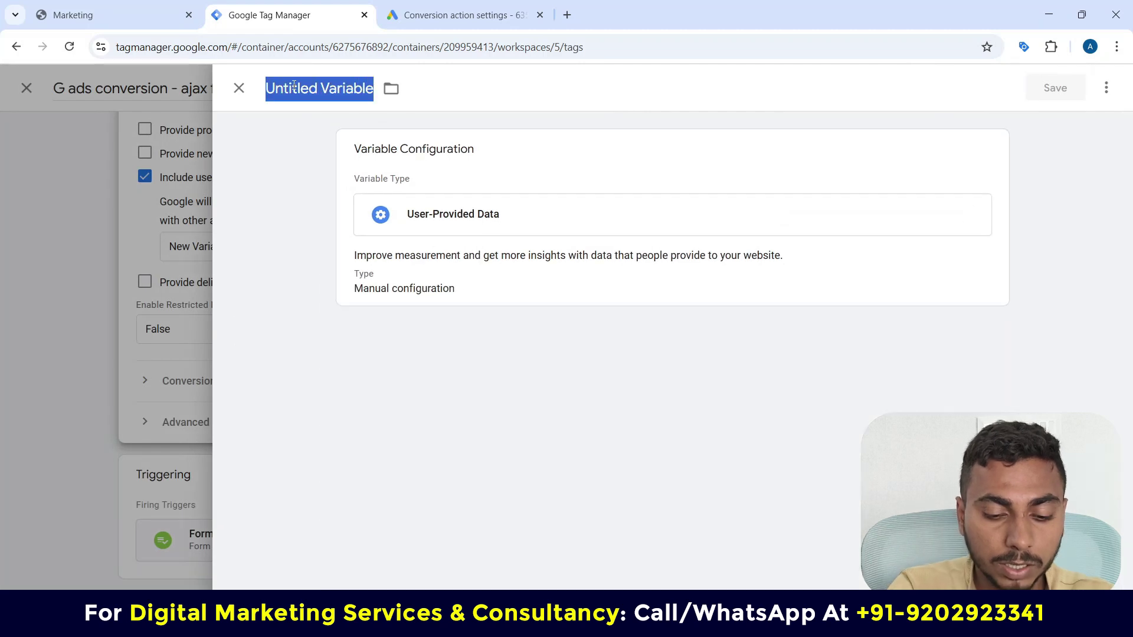
{"action": "type", "text": "us"}
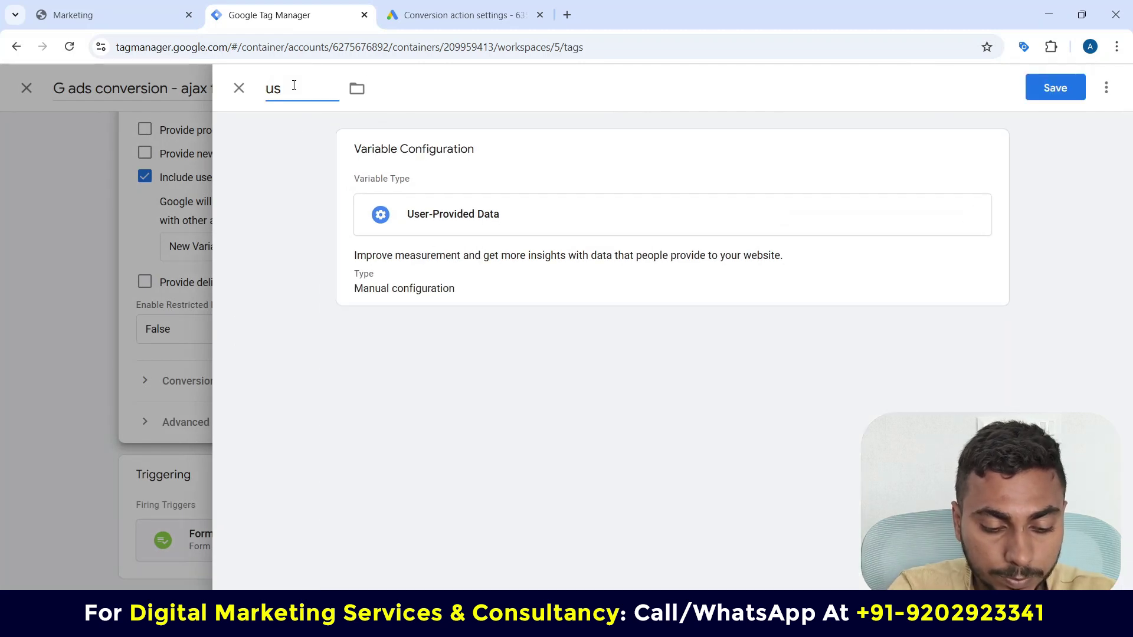
{"action": "type", "text": "er prov"}
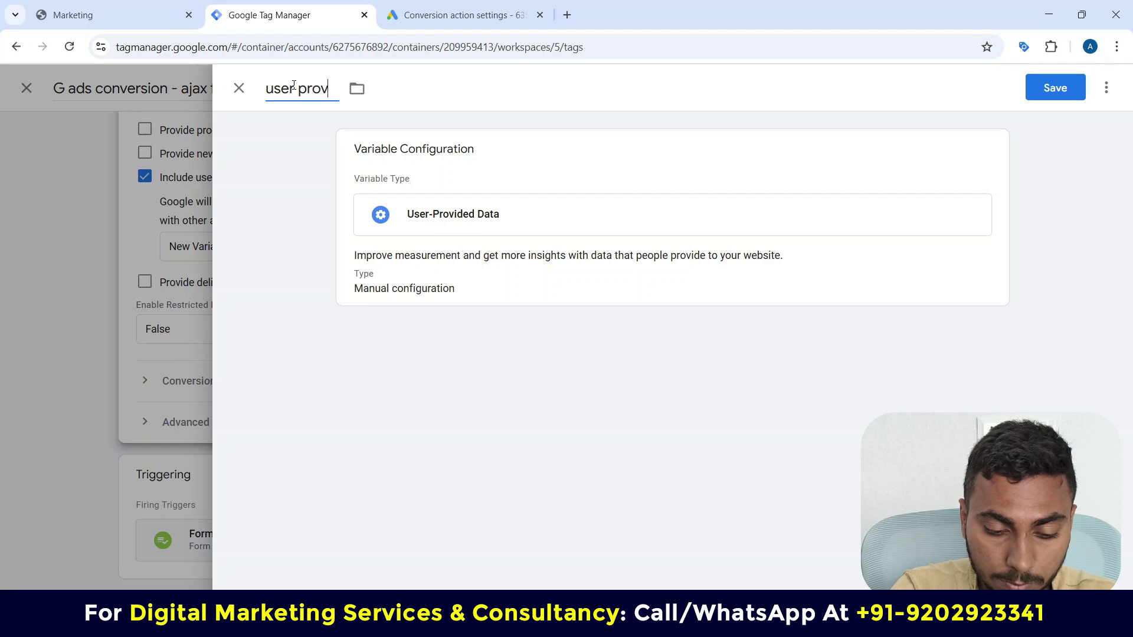
{"action": "type", "text": "ided data"}
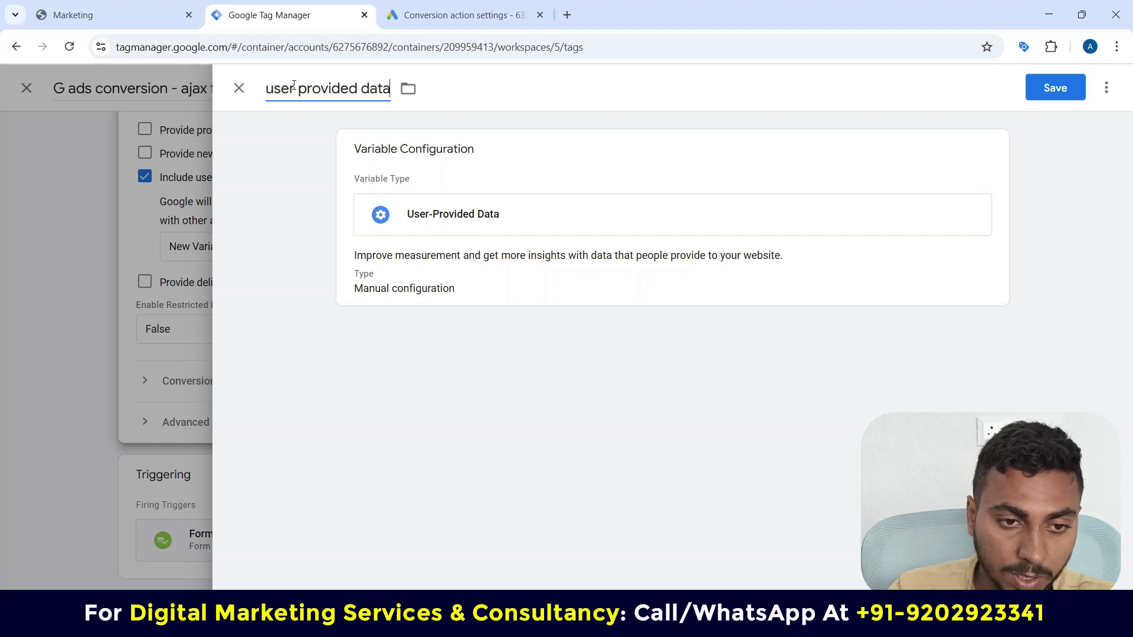
Step: Open the variable's configuration and review the manual configuration fields for email, phone, and name and address
{"action": "left_click", "coordinate": [470, 184]}
{"action": "scroll", "coordinate": [469, 195], "scroll_direction": "down", "scroll_amount": 1}
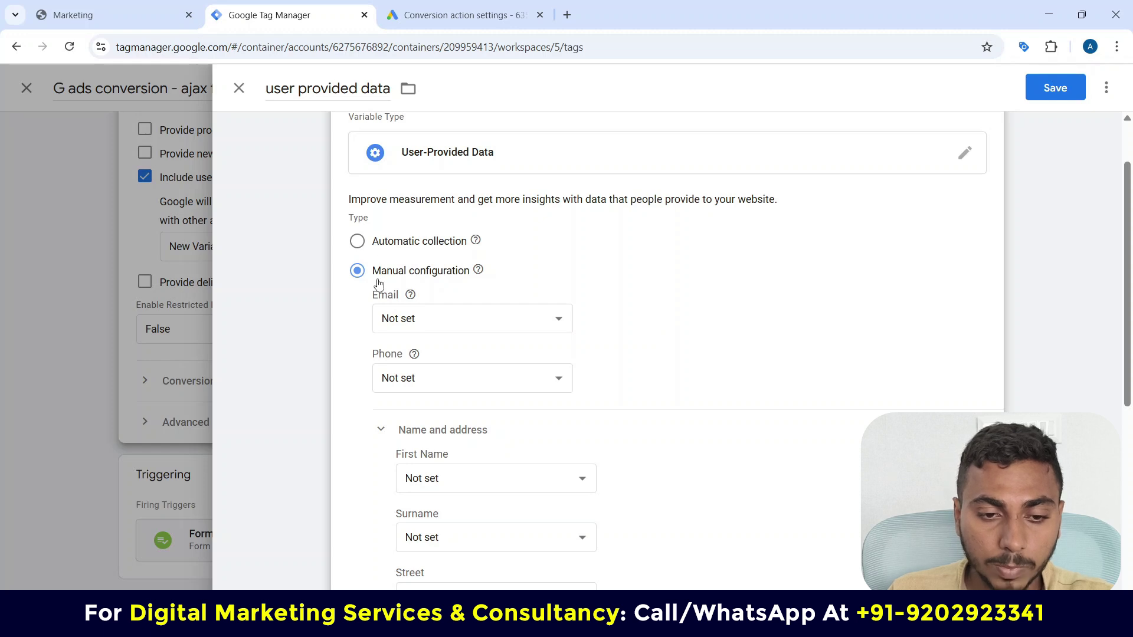
{"action": "scroll", "coordinate": [446, 303], "scroll_direction": "down", "scroll_amount": 4}
{"action": "scroll", "coordinate": [446, 304], "scroll_direction": "down", "scroll_amount": 1}
{"action": "scroll", "coordinate": [442, 435], "scroll_direction": "up", "scroll_amount": 6}
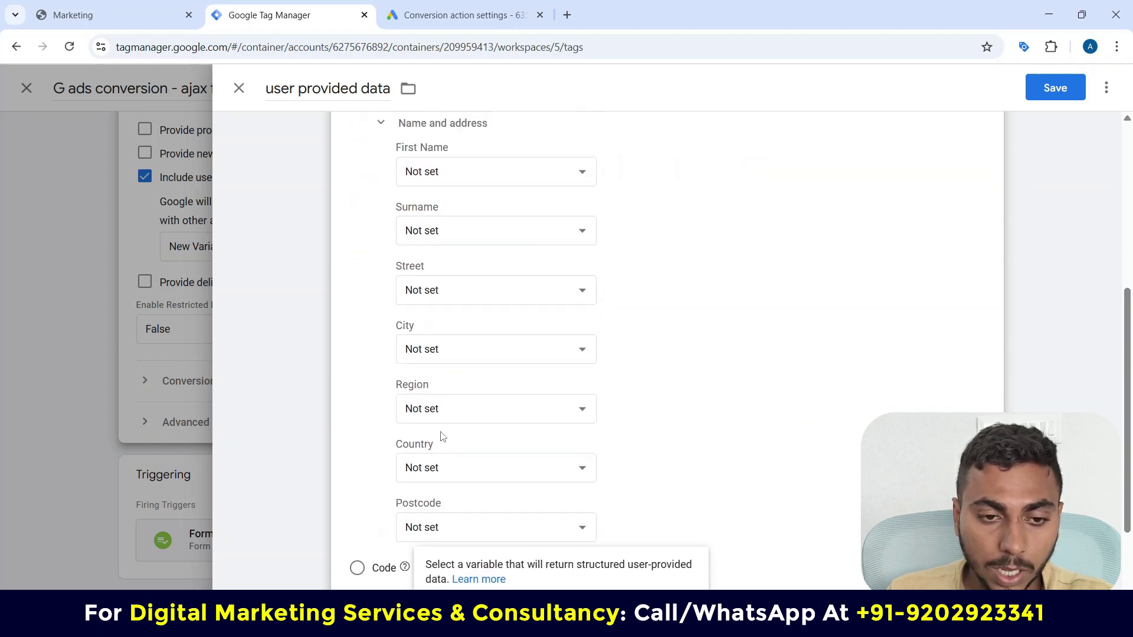
{"action": "scroll", "coordinate": [372, 372], "scroll_direction": "up", "scroll_amount": 1}
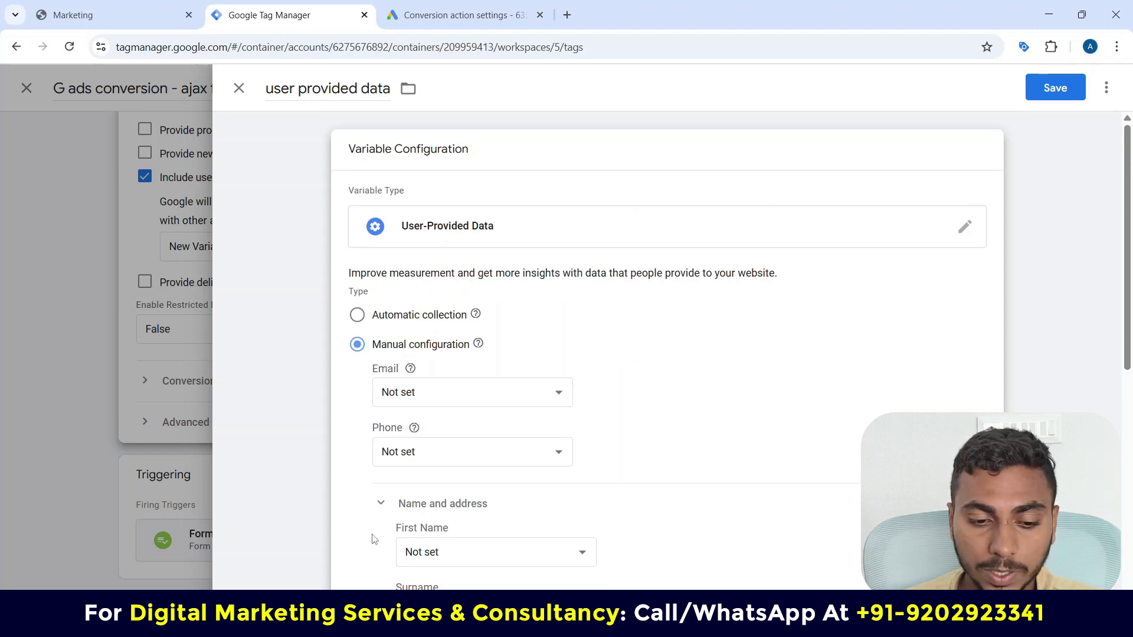
{"action": "scroll", "coordinate": [371, 539], "scroll_direction": "down", "scroll_amount": 2}
{"action": "scroll", "coordinate": [387, 424], "scroll_direction": "up", "scroll_amount": 2}
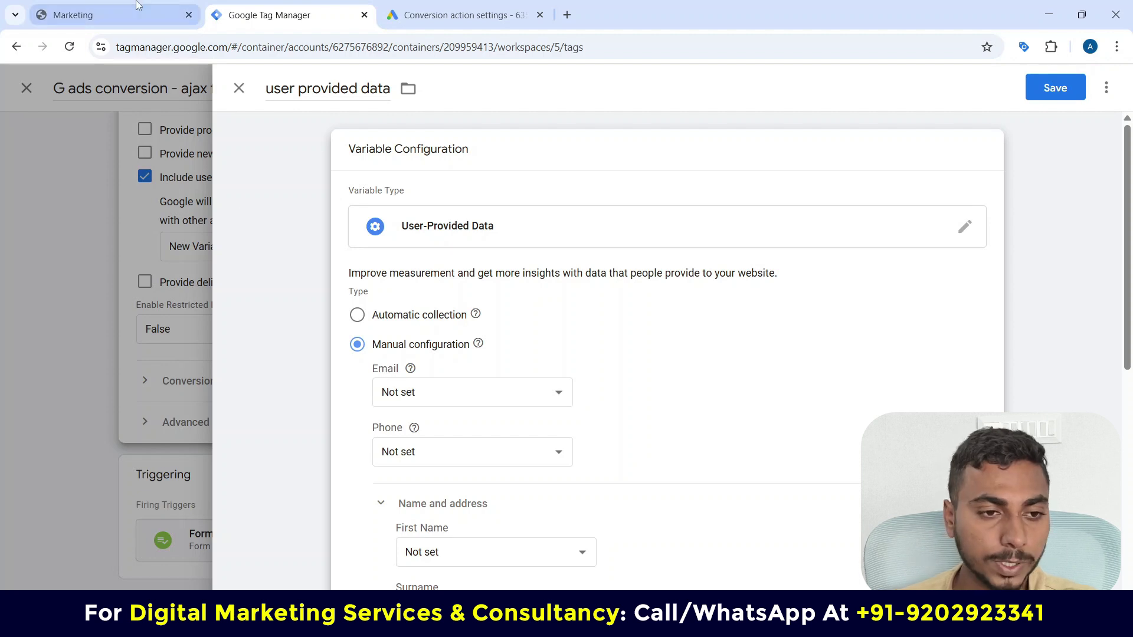
Step: Switch to the marketing.ga4tools.store page and locate its Ajax Form section
{"action": "left_click", "coordinate": [88, 15]}
{"action": "scroll", "coordinate": [445, 313], "scroll_direction": "down", "scroll_amount": 10}
{"action": "scroll", "coordinate": [446, 322], "scroll_direction": "down", "scroll_amount": 15}
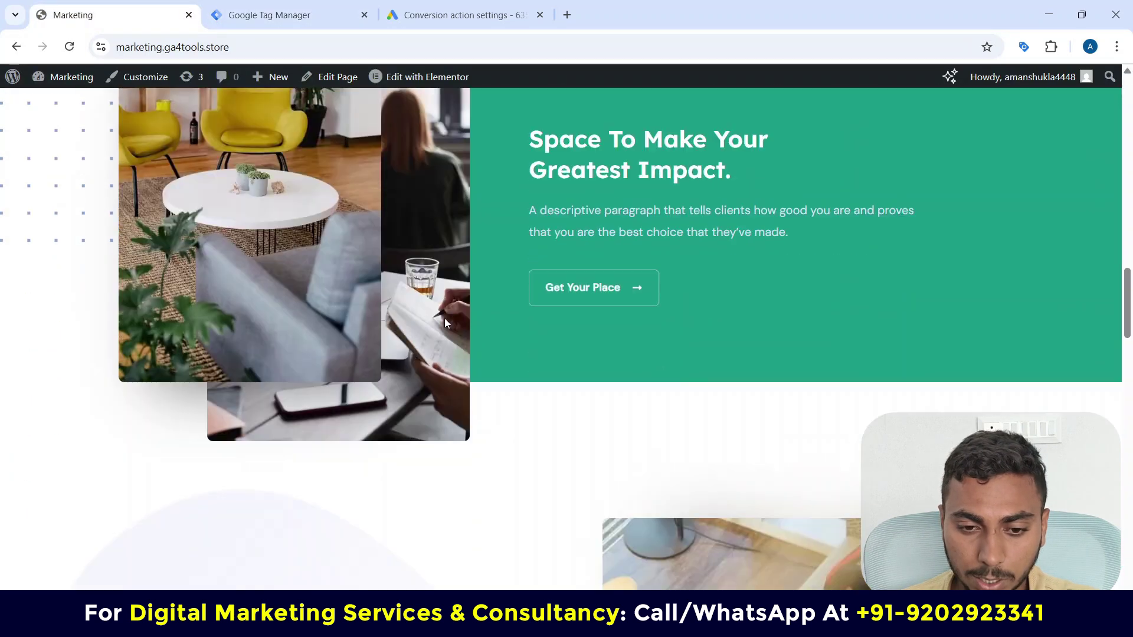
{"action": "scroll", "coordinate": [447, 312], "scroll_direction": "down", "scroll_amount": 5}
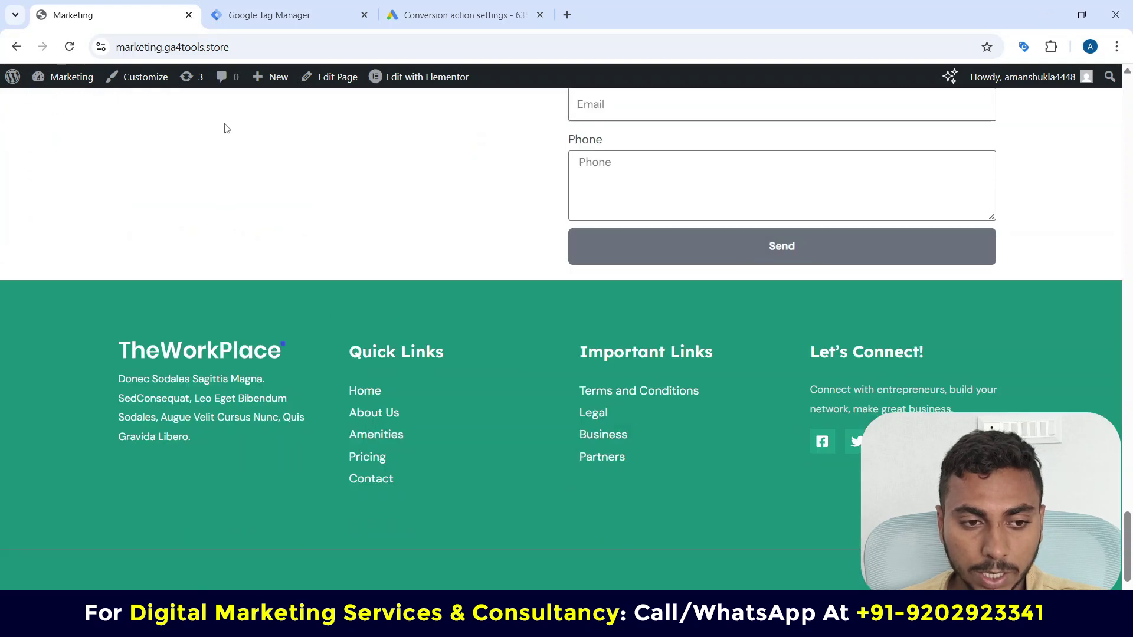
{"action": "scroll", "coordinate": [247, 303], "scroll_direction": "up", "scroll_amount": 3}
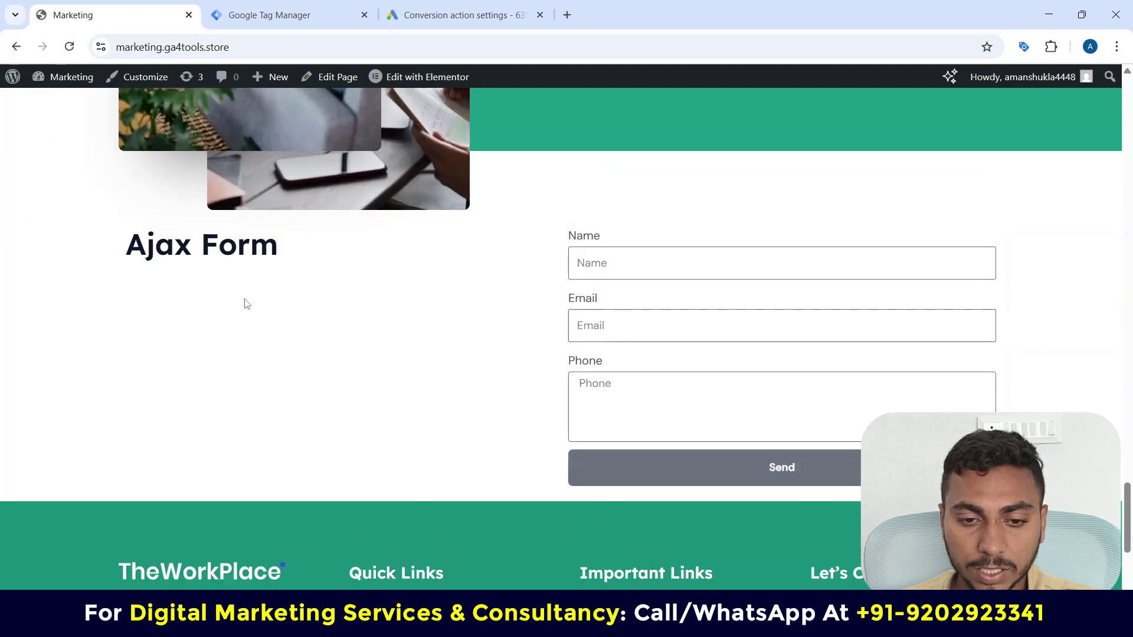
Step: Inspect the Ajax Form's Email field and copy the selector of its input element
{"action": "left_click", "coordinate": [608, 322]}
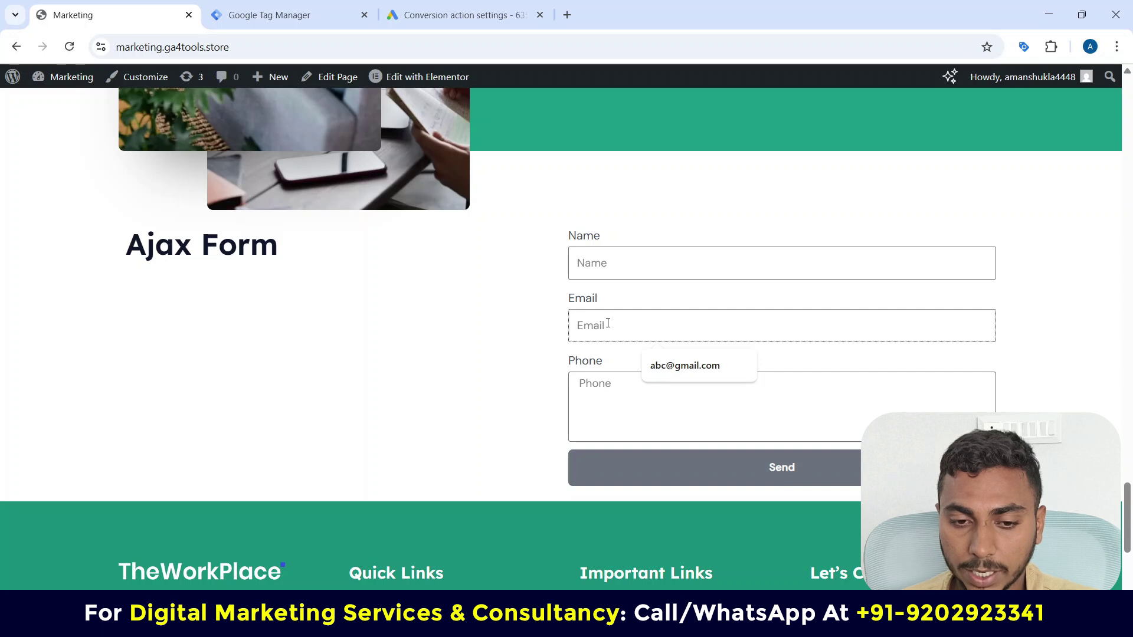
{"action": "scroll", "coordinate": [600, 325], "scroll_direction": "down", "scroll_amount": 1}
{"action": "left_click", "coordinate": [588, 252]}
{"action": "right_click", "coordinate": [588, 252]}
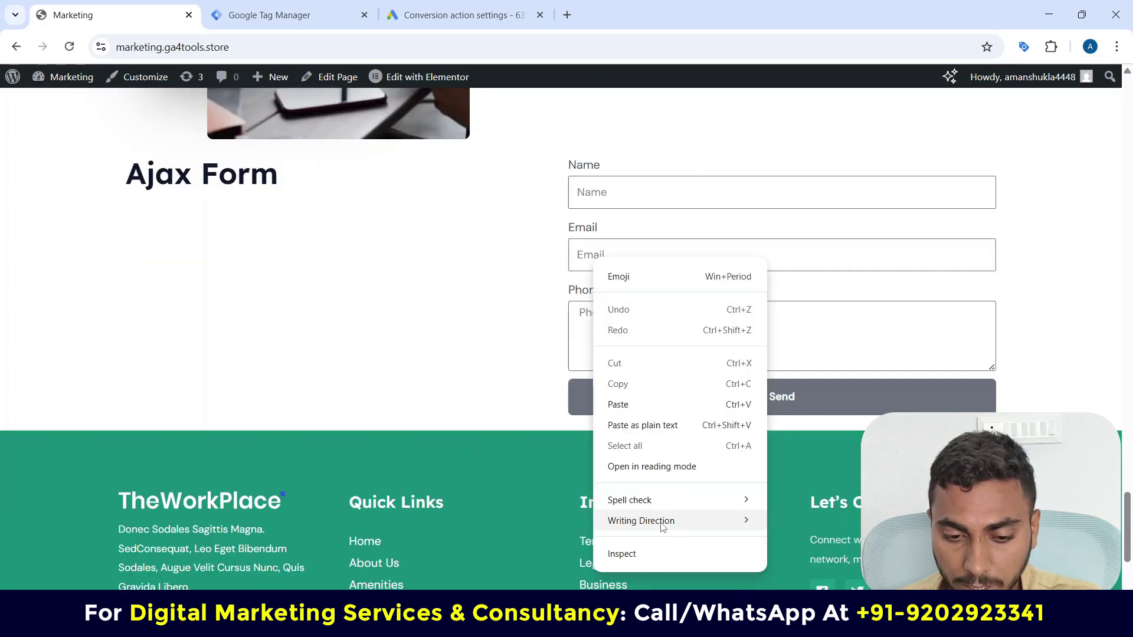
{"action": "left_click", "coordinate": [646, 554]}
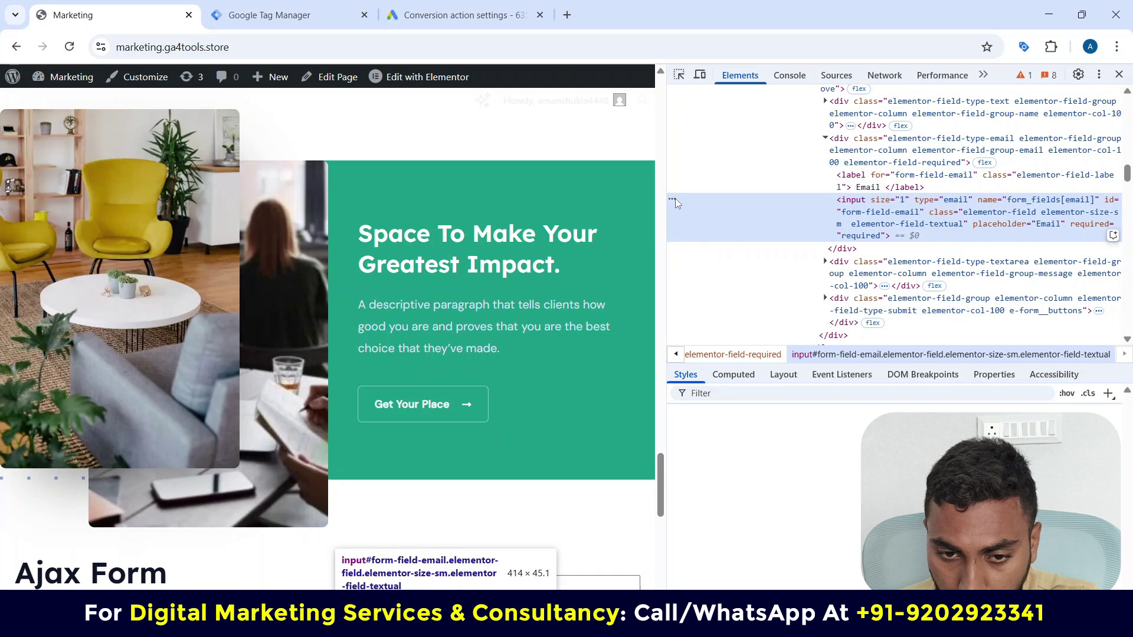
{"action": "right_click", "coordinate": [687, 232]}
{"action": "mouse_move", "coordinate": [738, 319]}
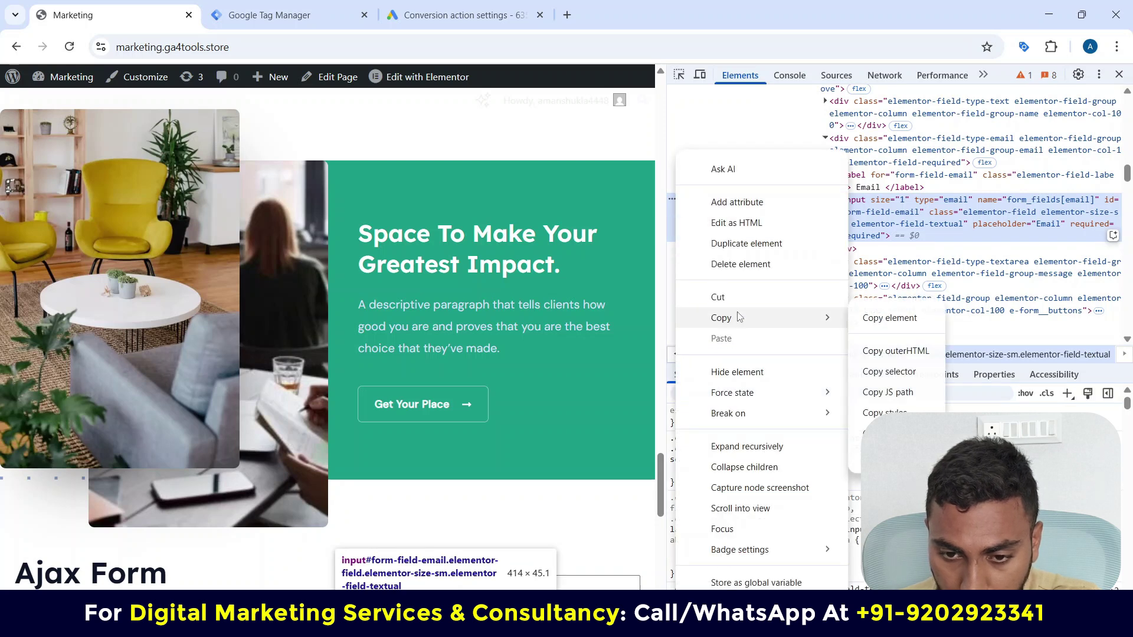
{"action": "left_click", "coordinate": [874, 373]}
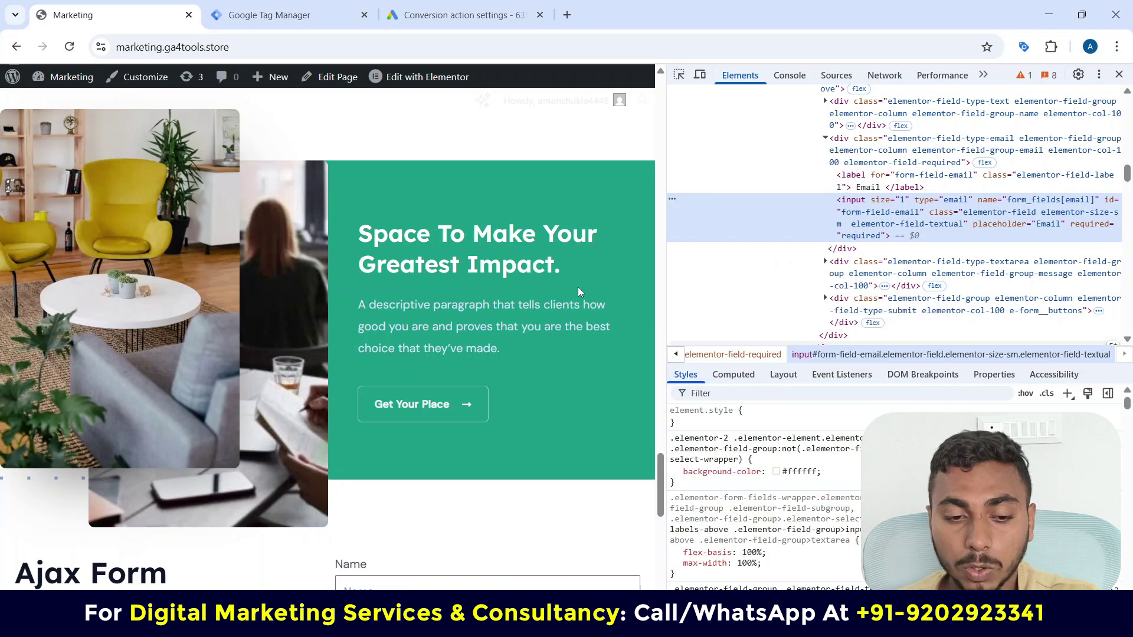
Step: Switch to Notepad, paste the copied selector #form-field-email and label it "- email"
{"action": "scroll", "coordinate": [486, 311], "scroll_direction": "down", "scroll_amount": 6}
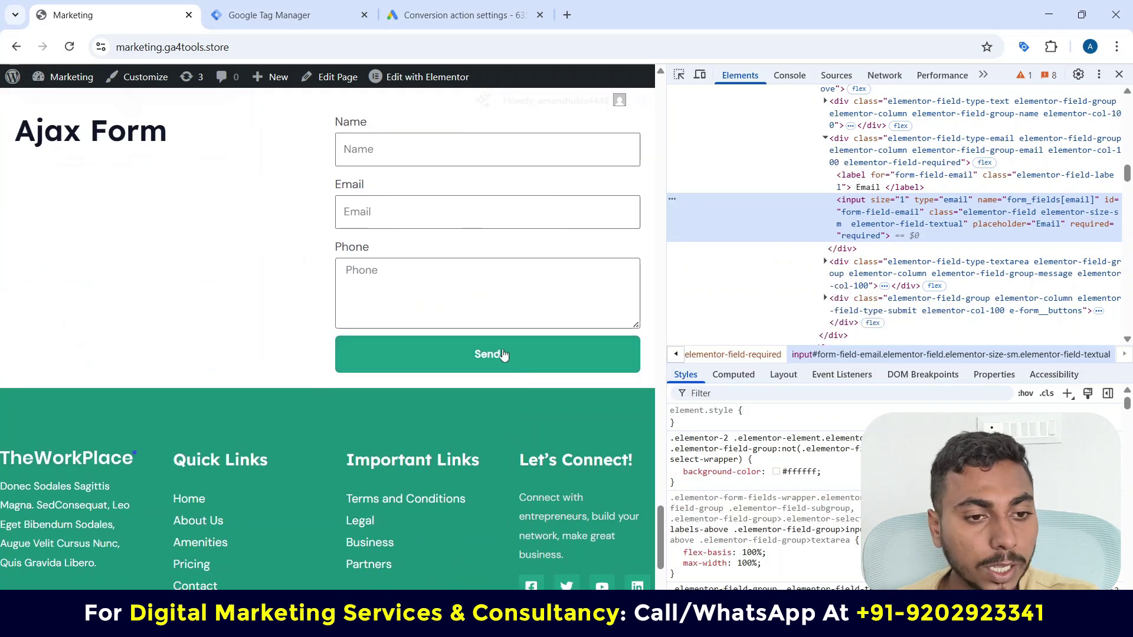
{"action": "key", "text": "alt+Tab"}
{"action": "key", "text": "ctrl+v"}
{"action": "type", "text": "- "}
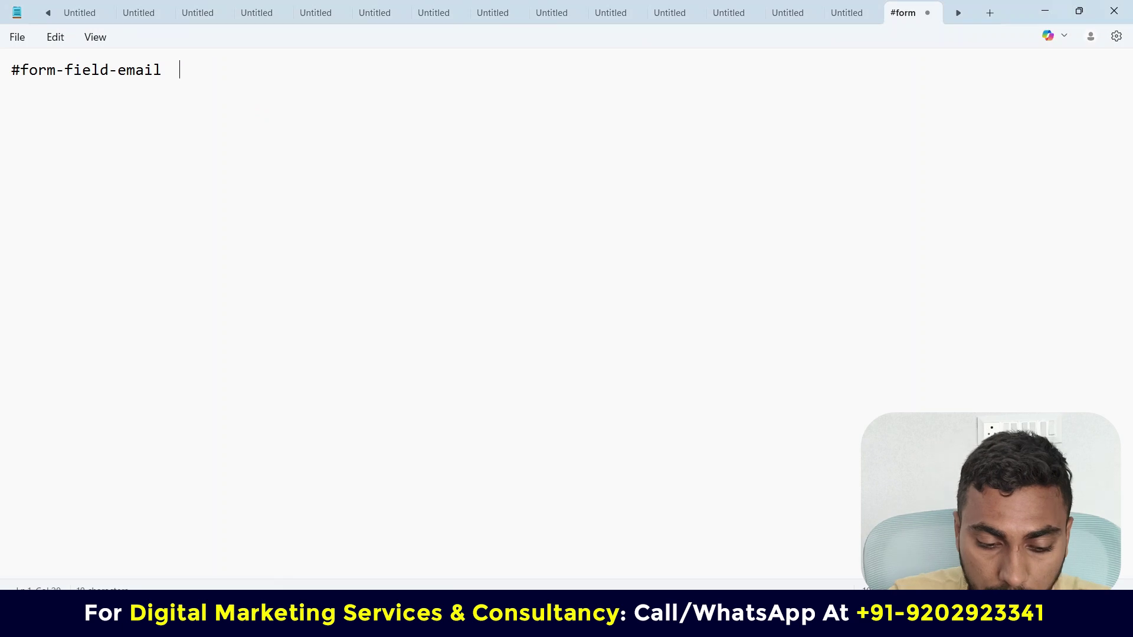
{"action": "type", "text": "email"}
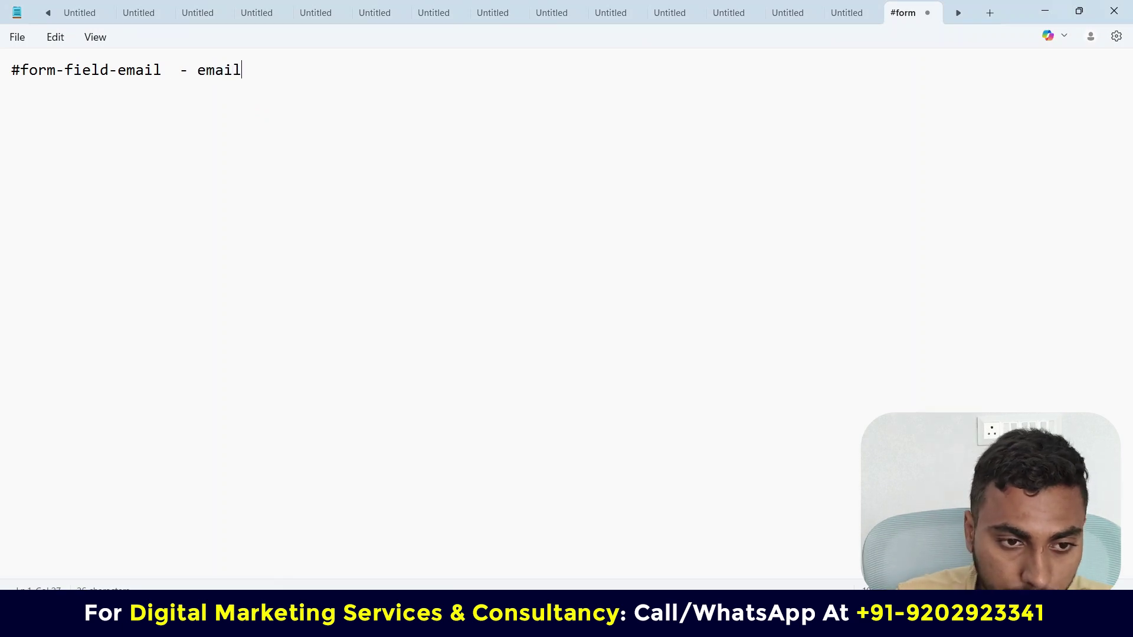
Step: Switch back to the marketing.ga4tools.store page, inspect the Ajax Form's Phone field and copy the selector of its textarea element
{"action": "key", "text": "alt+Tab"}
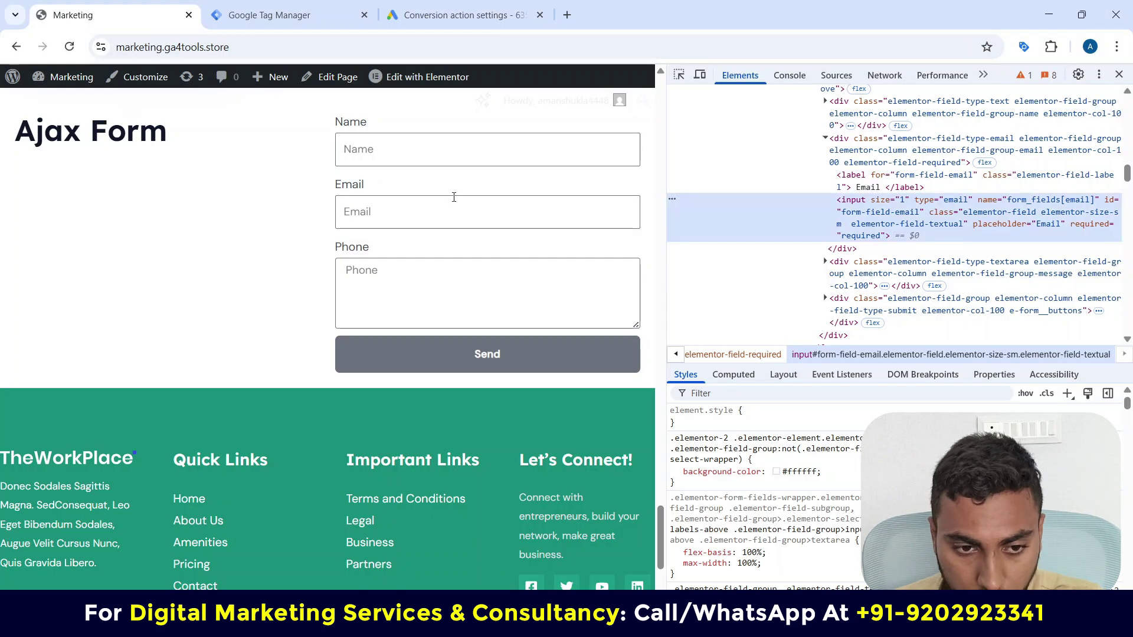
{"action": "right_click", "coordinate": [383, 272]}
{"action": "left_click", "coordinate": [419, 588]}
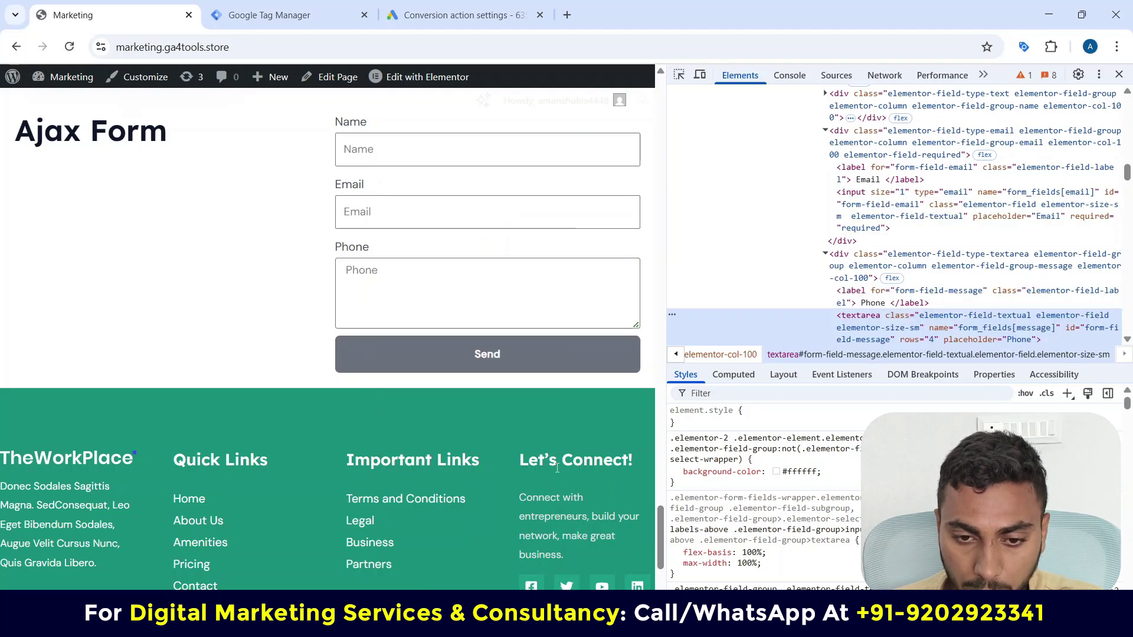
{"action": "right_click", "coordinate": [674, 314]}
{"action": "mouse_move", "coordinate": [743, 318]}
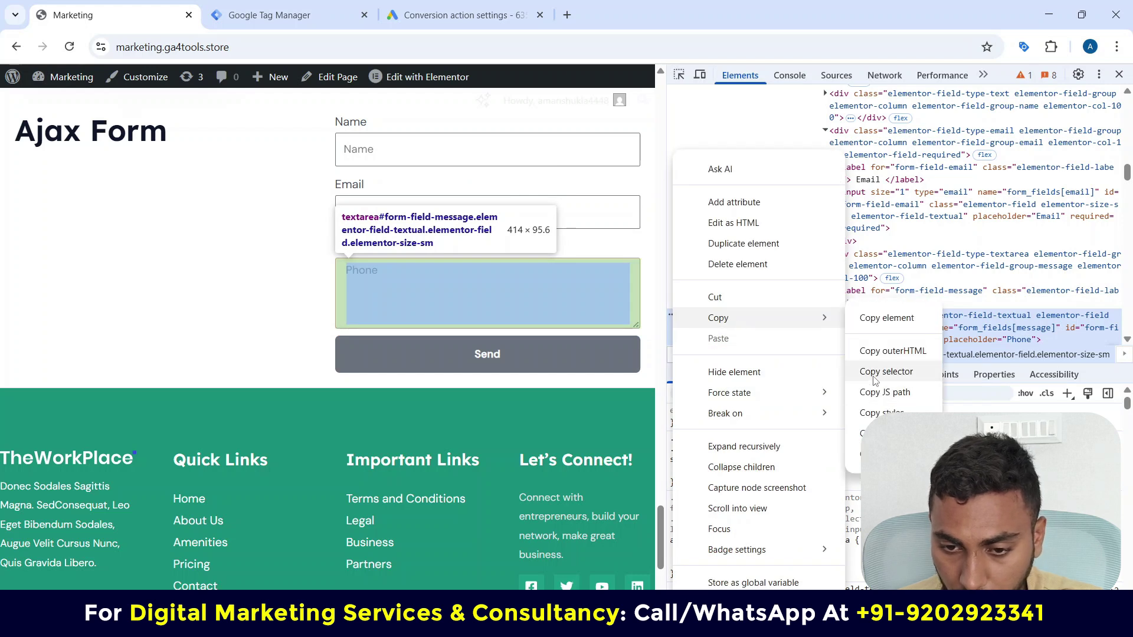
{"action": "left_click", "coordinate": [874, 376]}
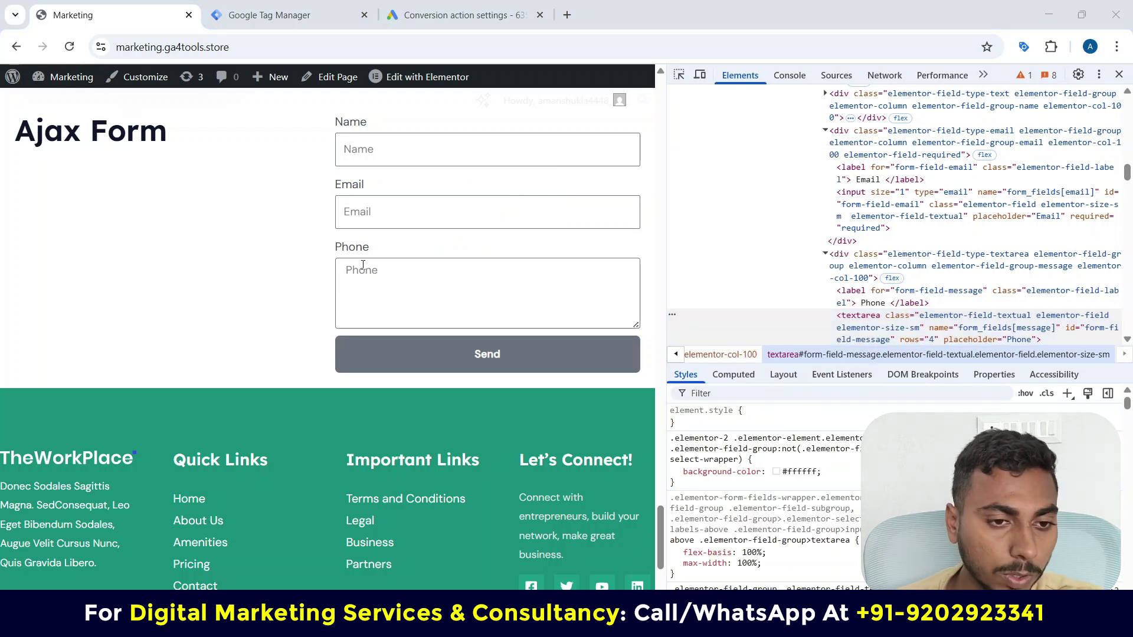
Step: Switch to Notepad, paste the copied selector #form-field-message under the email line and label it "- phone"
{"action": "key", "text": "alt+Tab"}
{"action": "key", "text": "ctrl+v"}
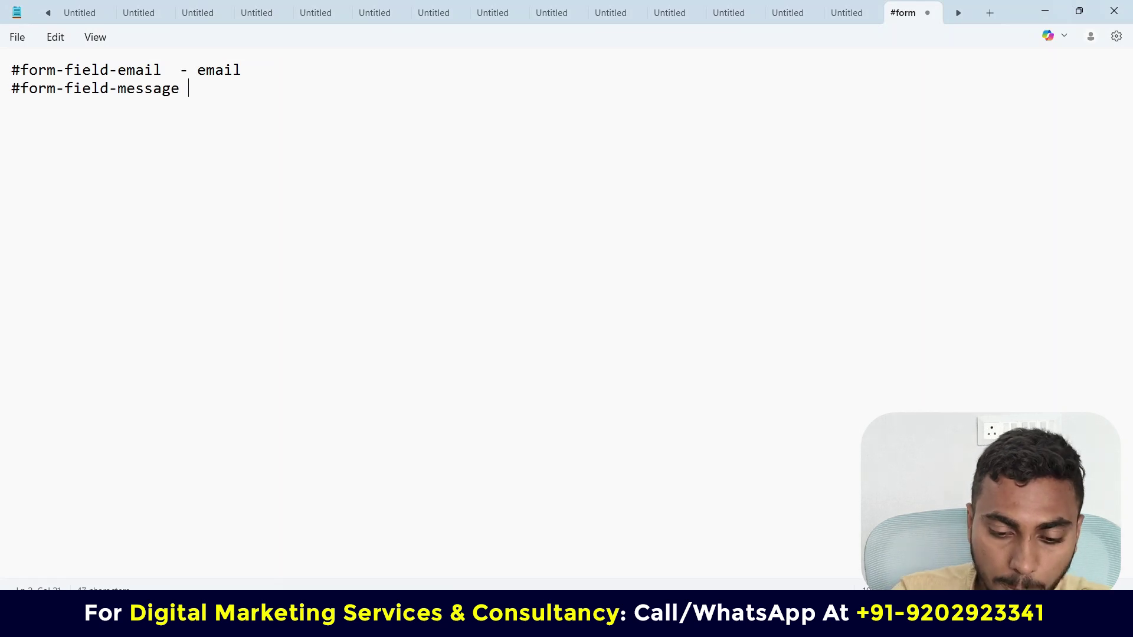
{"action": "type", "text": "- phone"}
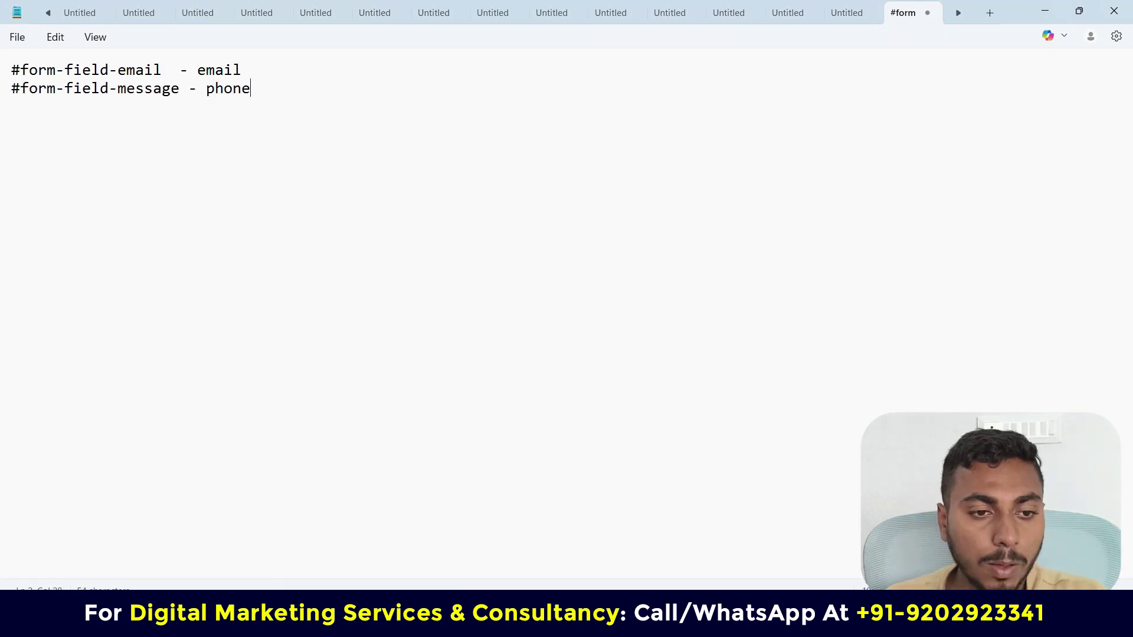
Step: Switch to Google Tag Manager, start a new variable for the Email field of the user provided data variable and name it "Email"
{"action": "key", "text": "alt+Tab"}
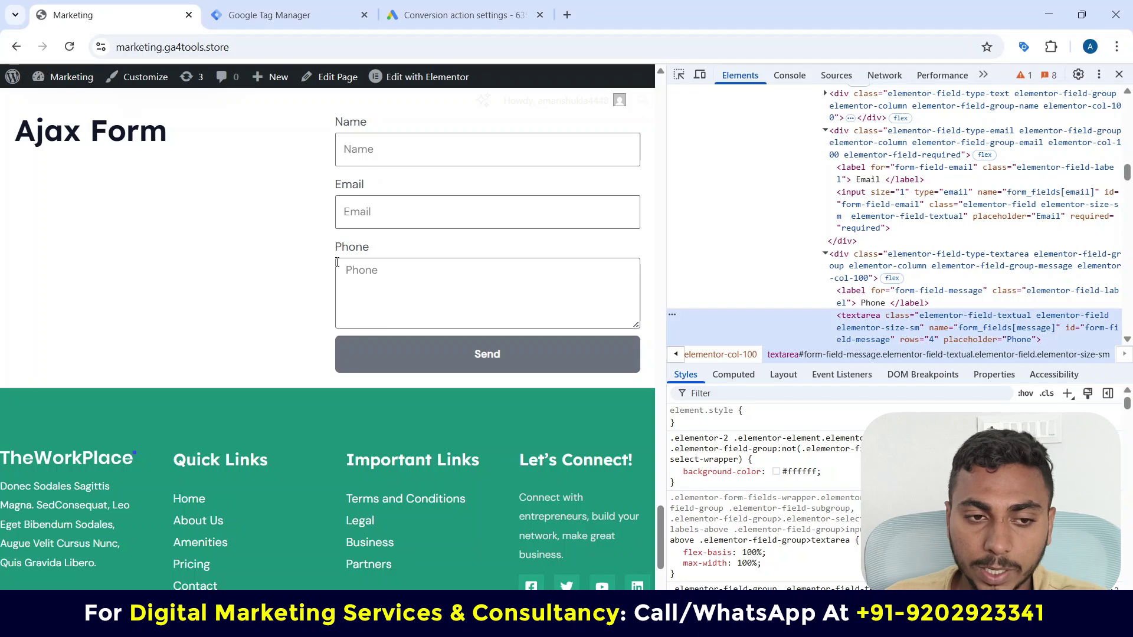
{"action": "left_click", "coordinate": [269, 15]}
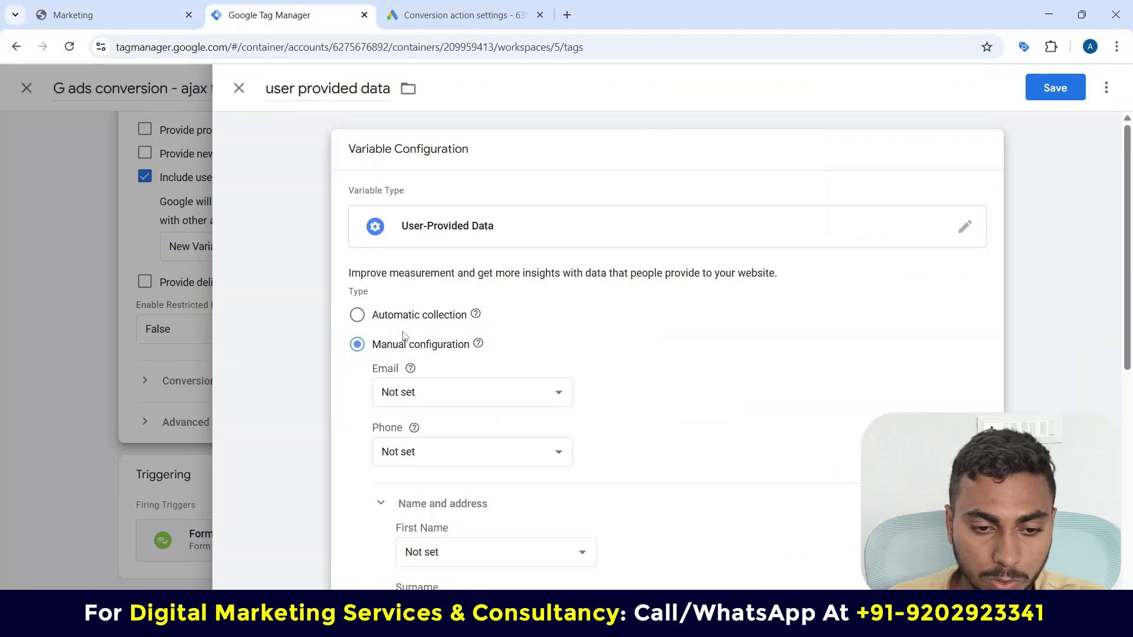
{"action": "left_click", "coordinate": [412, 395]}
{"action": "left_click", "coordinate": [427, 367]}
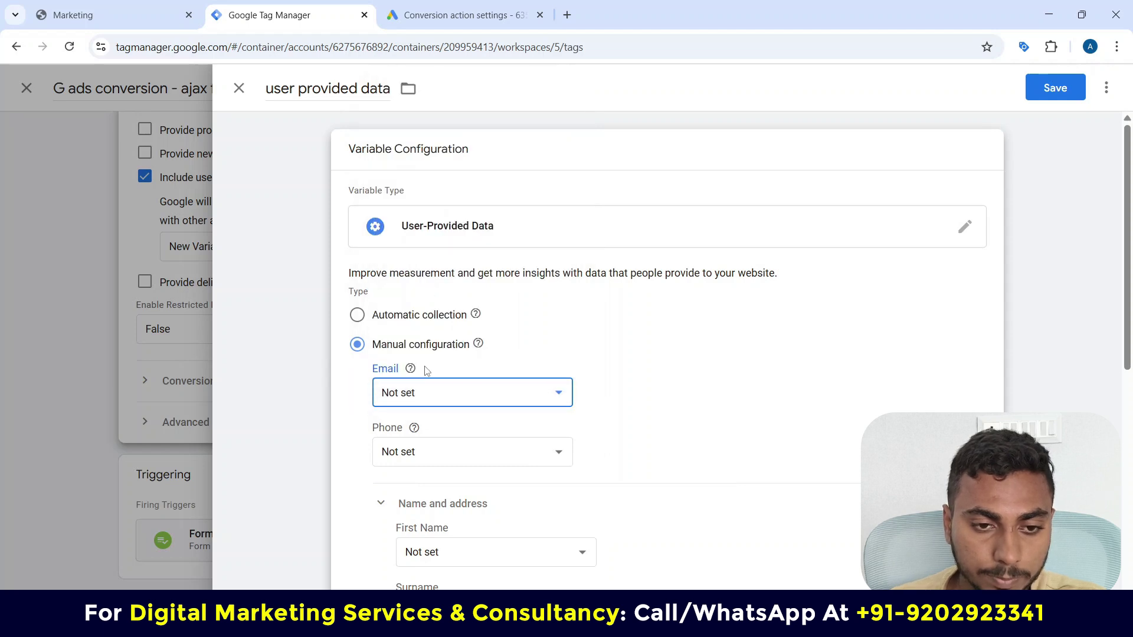
{"action": "left_click", "coordinate": [294, 89]}
{"action": "type", "text": "Email"}
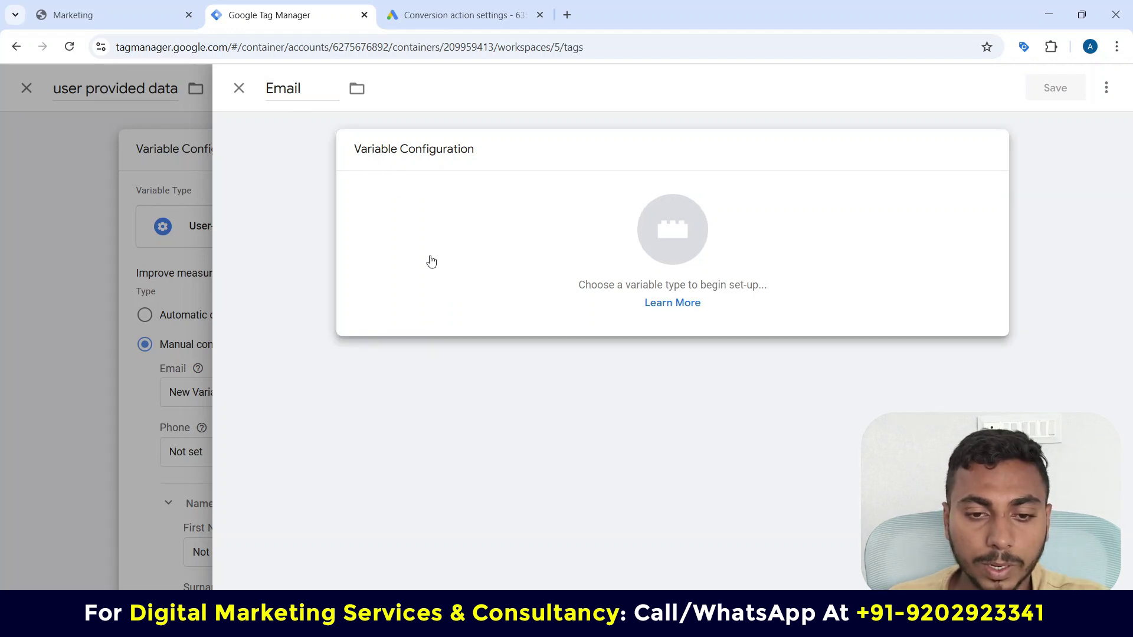
Step: Make the Email variable a DOM Element variable with CSS Selector as its selection method
{"action": "left_click", "coordinate": [561, 279]}
{"action": "scroll", "coordinate": [742, 411], "scroll_direction": "down", "scroll_amount": 3}
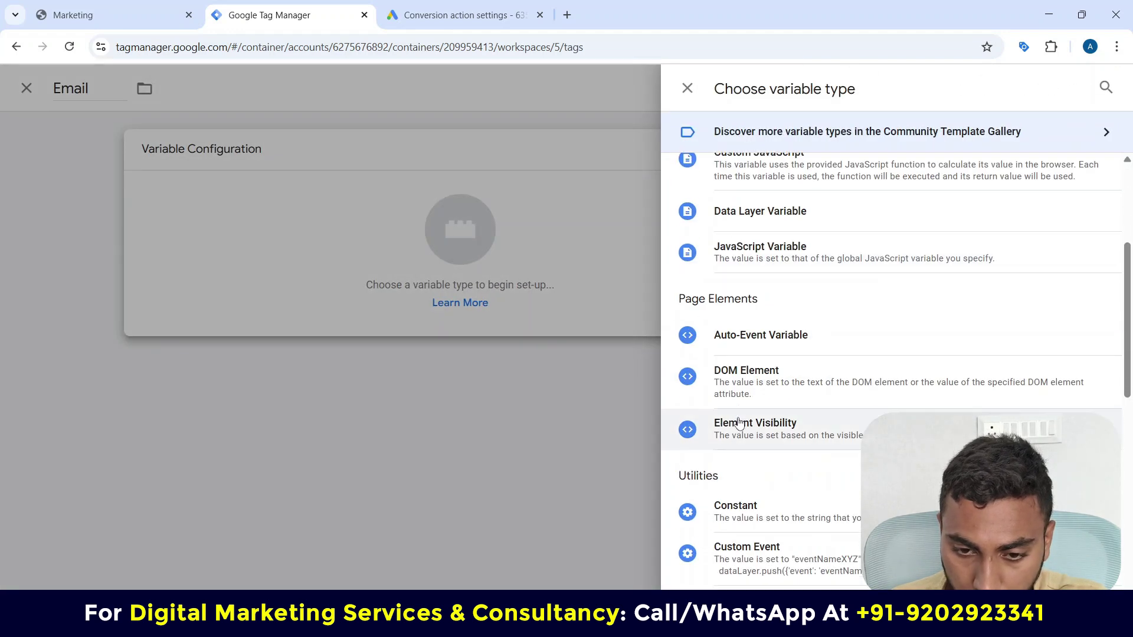
{"action": "left_click", "coordinate": [727, 385]}
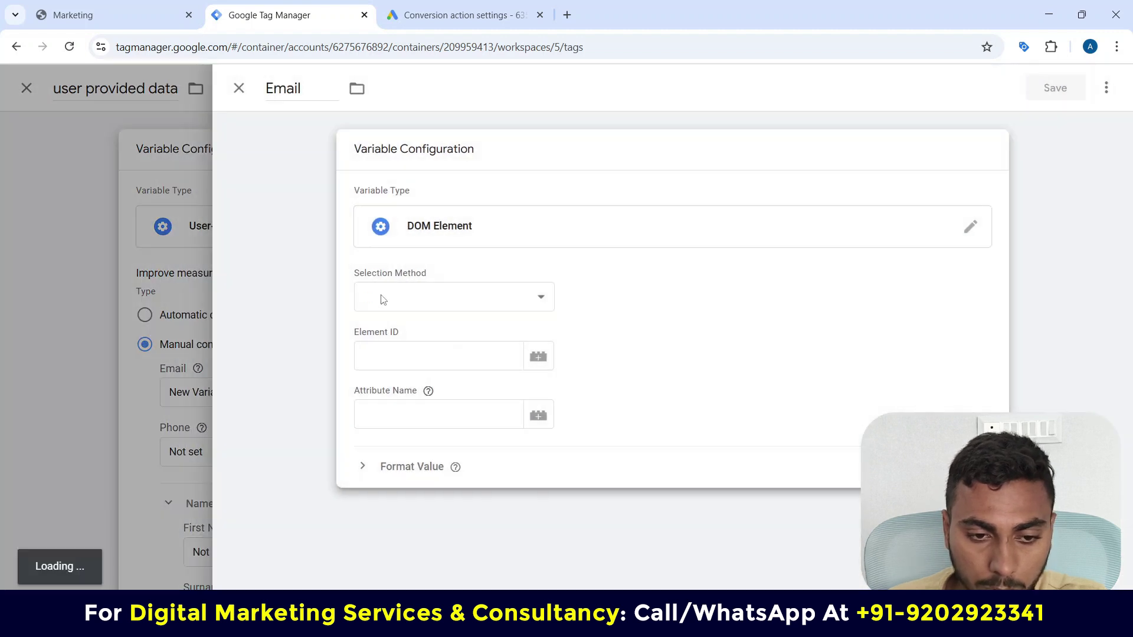
{"action": "left_click", "coordinate": [390, 304]}
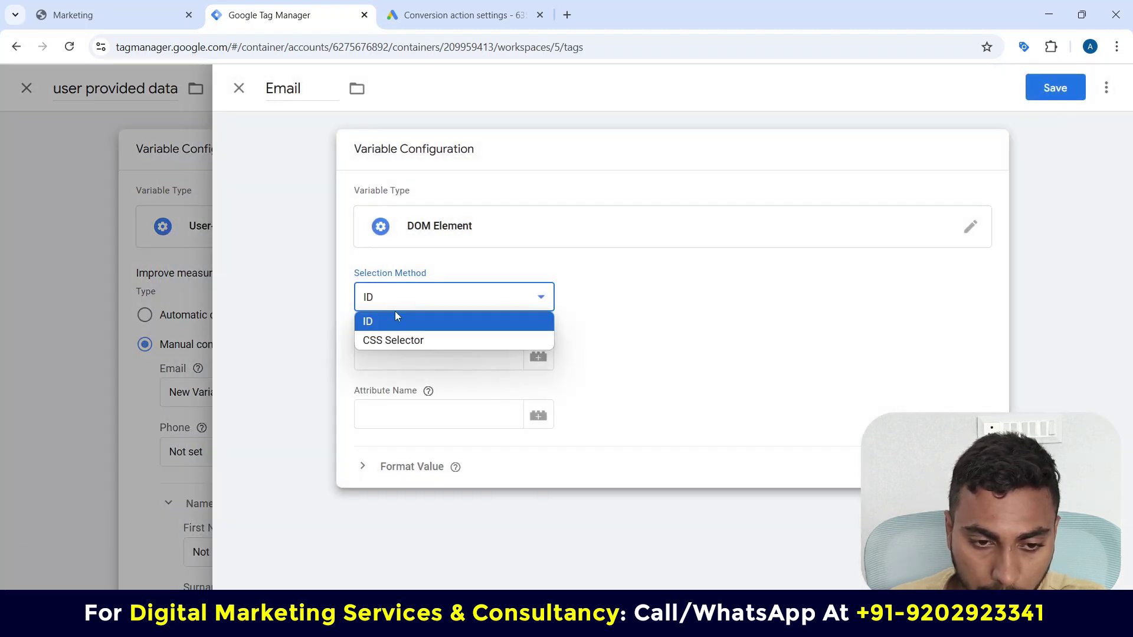
{"action": "left_click", "coordinate": [406, 342]}
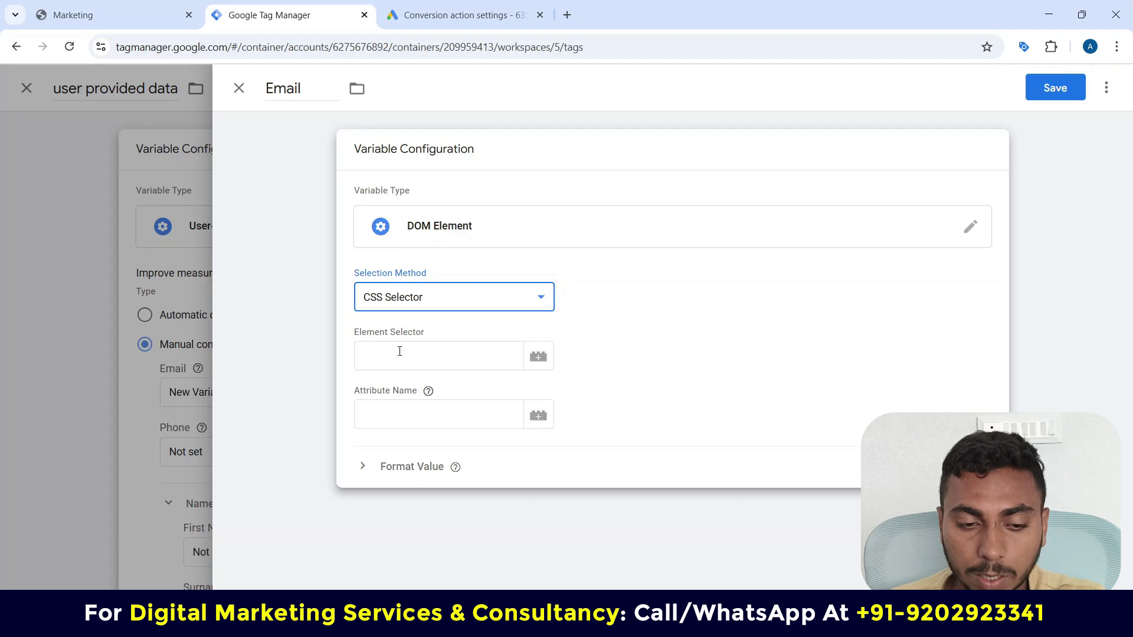
Step: Copy #form-field-email from the Notepad notes into the Email variable's element selector and save the variable
{"action": "left_click", "coordinate": [399, 352]}
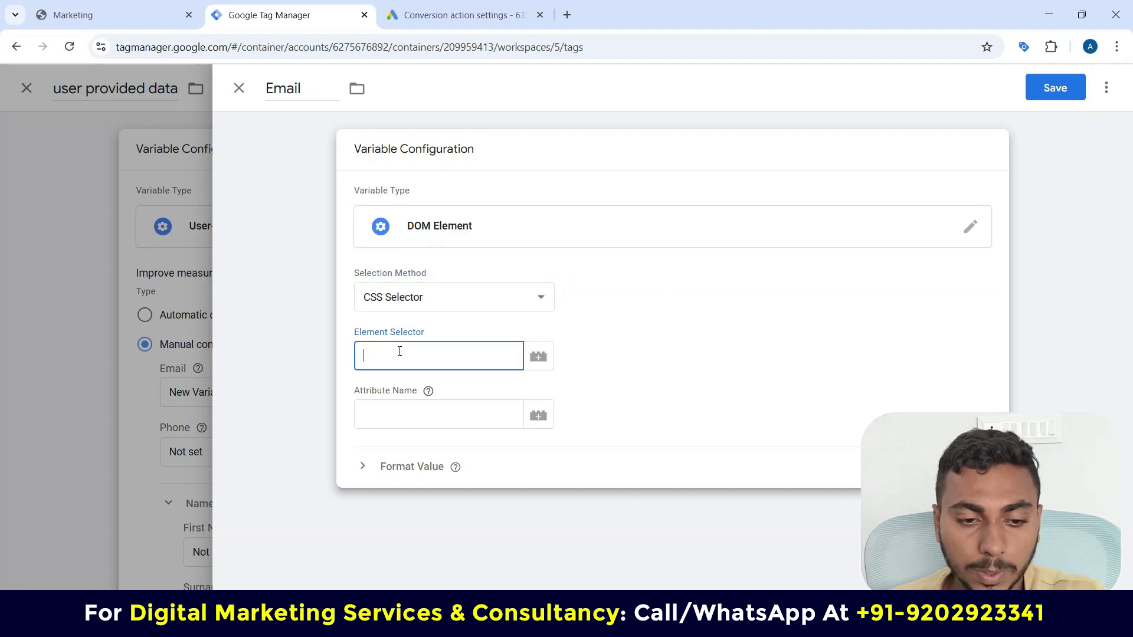
{"action": "key", "text": "alt+Tab"}
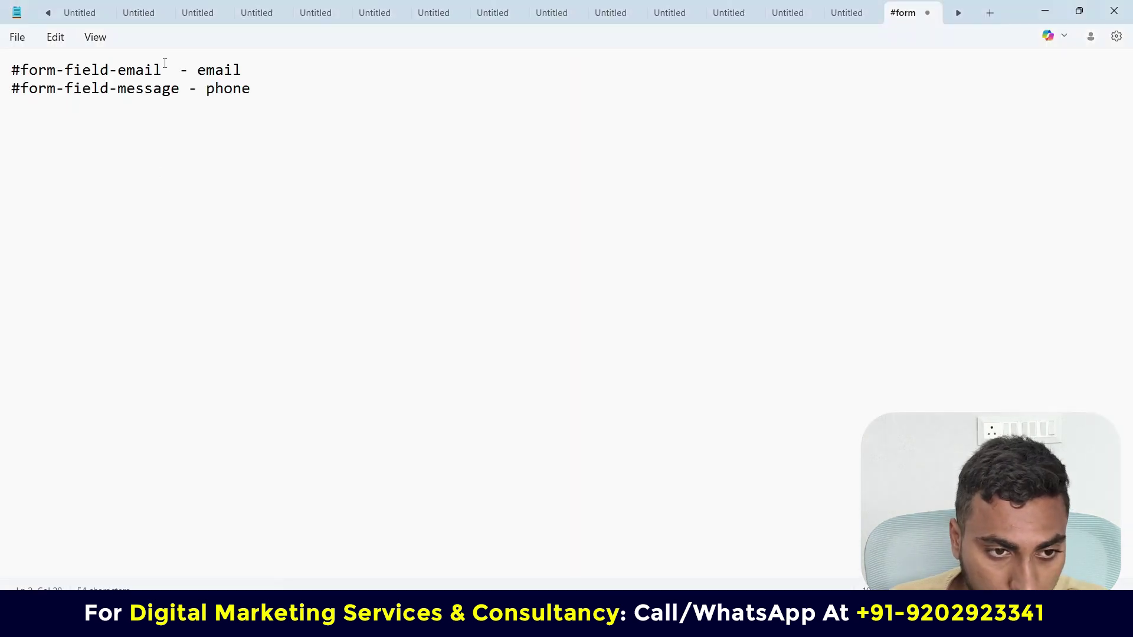
{"action": "left_click_drag", "start_coordinate": [165, 63], "coordinate": [1, 64]}
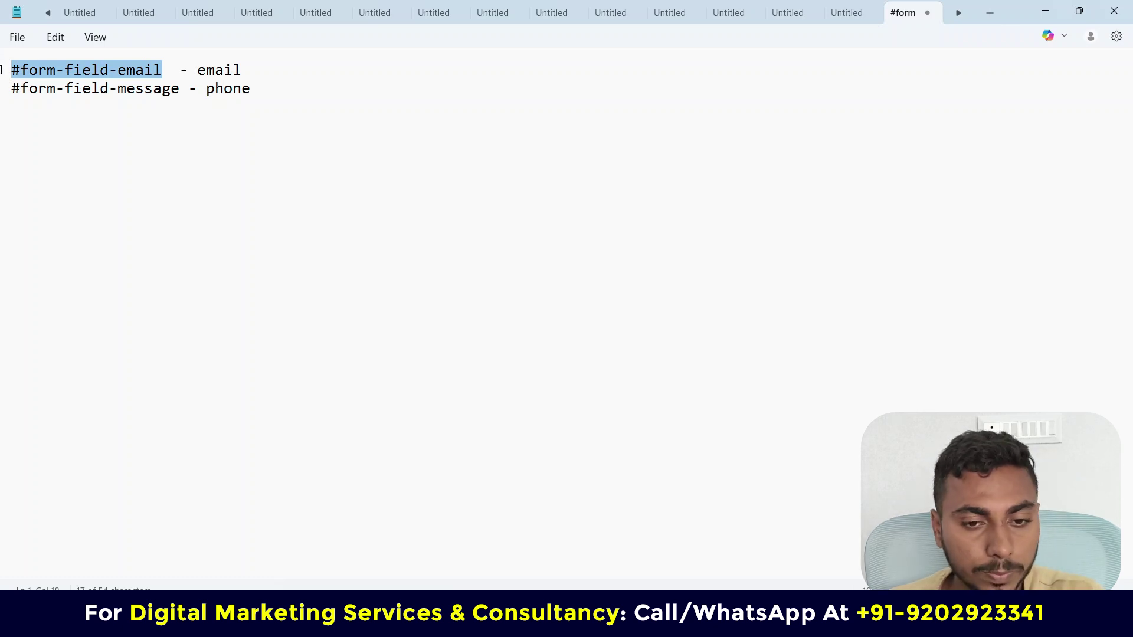
{"action": "key", "text": "ctrl+c"}
{"action": "key", "text": "alt+Tab"}
{"action": "key", "text": "ctrl+v"}
{"action": "left_click", "coordinate": [1054, 88]}
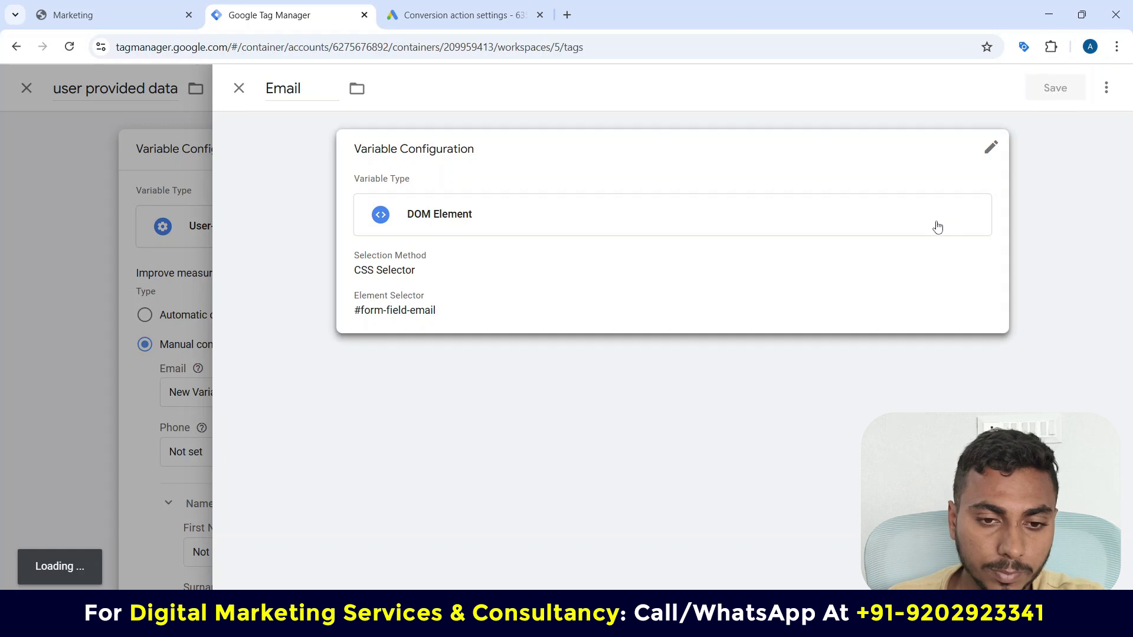
Step: Start a new variable for the Phone field of the user provided data variable and name it "phone"
{"action": "scroll", "coordinate": [448, 421], "scroll_direction": "down", "scroll_amount": 1}
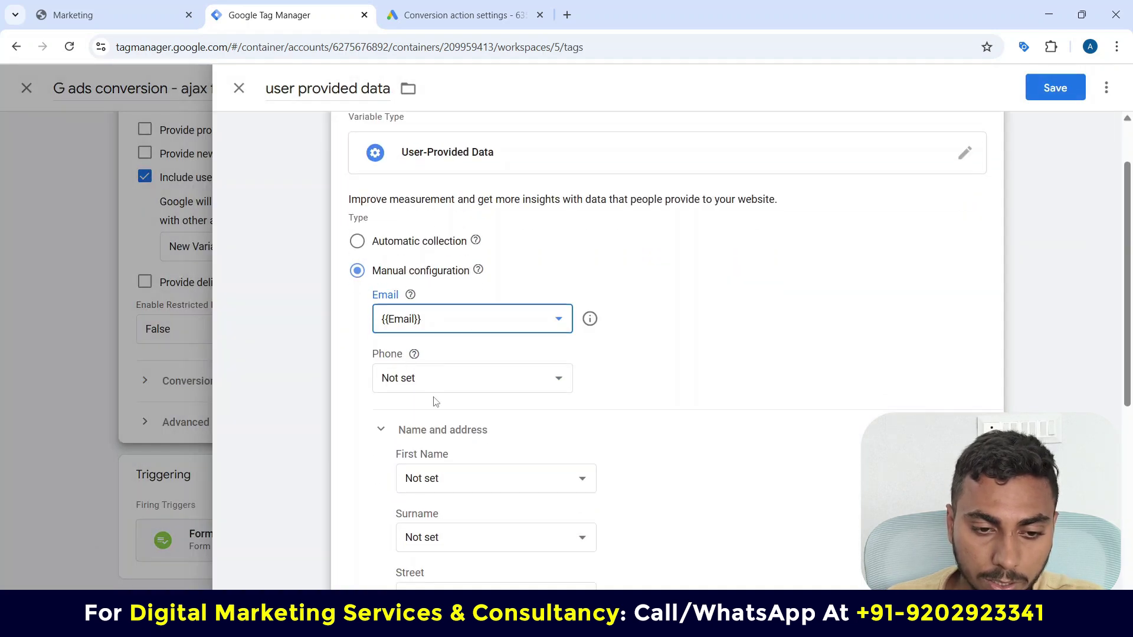
{"action": "left_click", "coordinate": [401, 382]}
{"action": "left_click", "coordinate": [420, 353]}
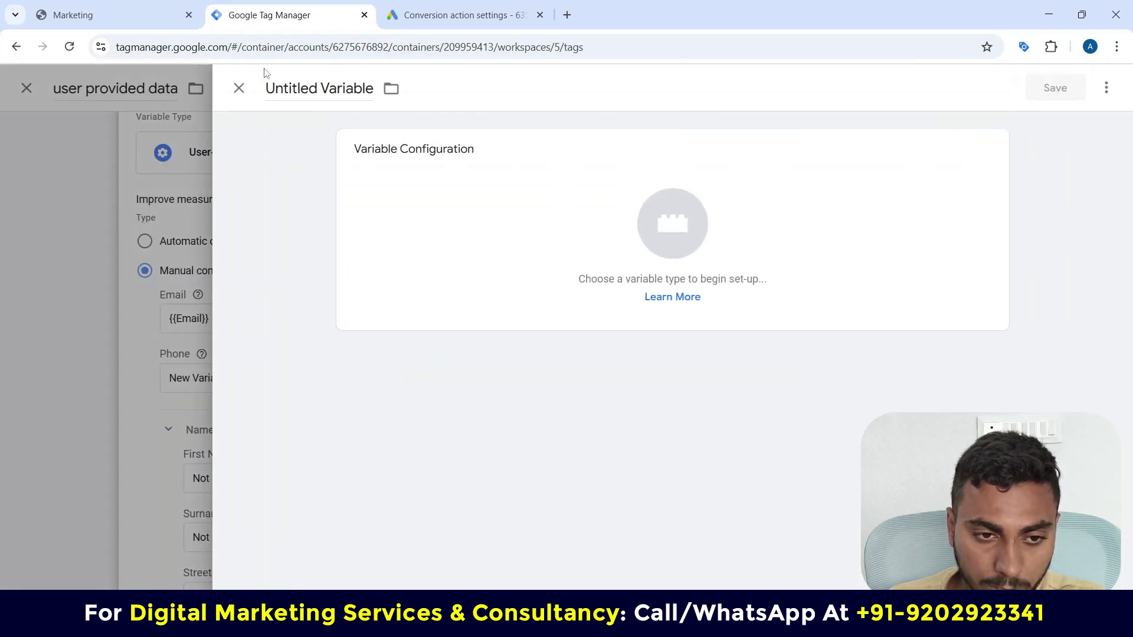
{"action": "left_click", "coordinate": [300, 88]}
{"action": "type", "text": "phone"}
Step: Make the phone variable a DOM Element variable with CSS Selector as its selection method
{"action": "left_click", "coordinate": [550, 251]}
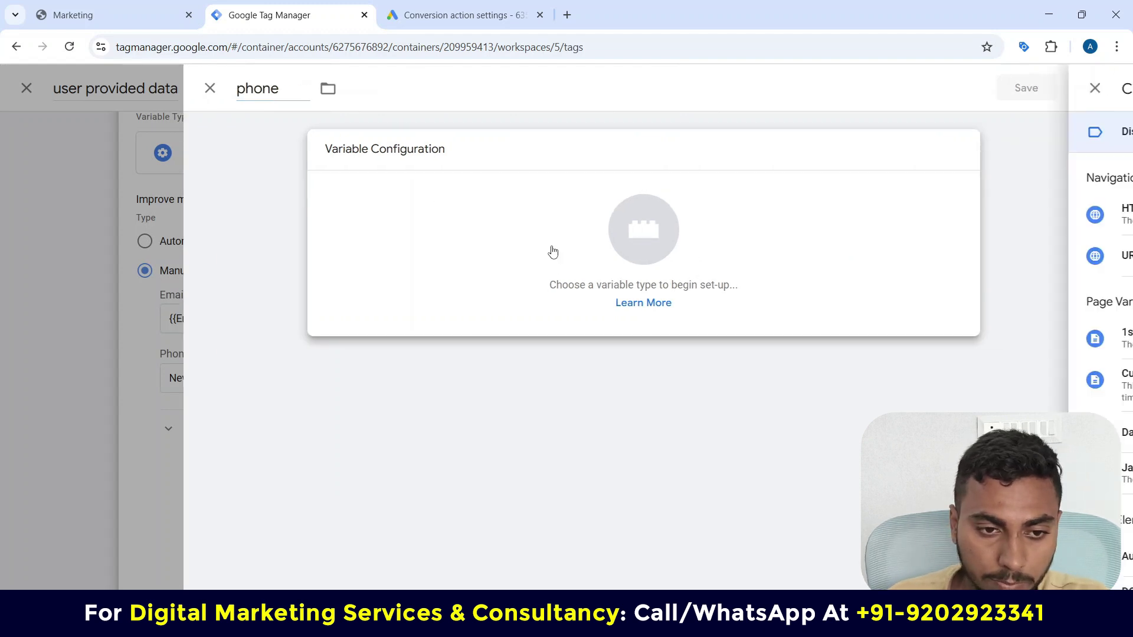
{"action": "scroll", "coordinate": [749, 399], "scroll_direction": "down", "scroll_amount": 3}
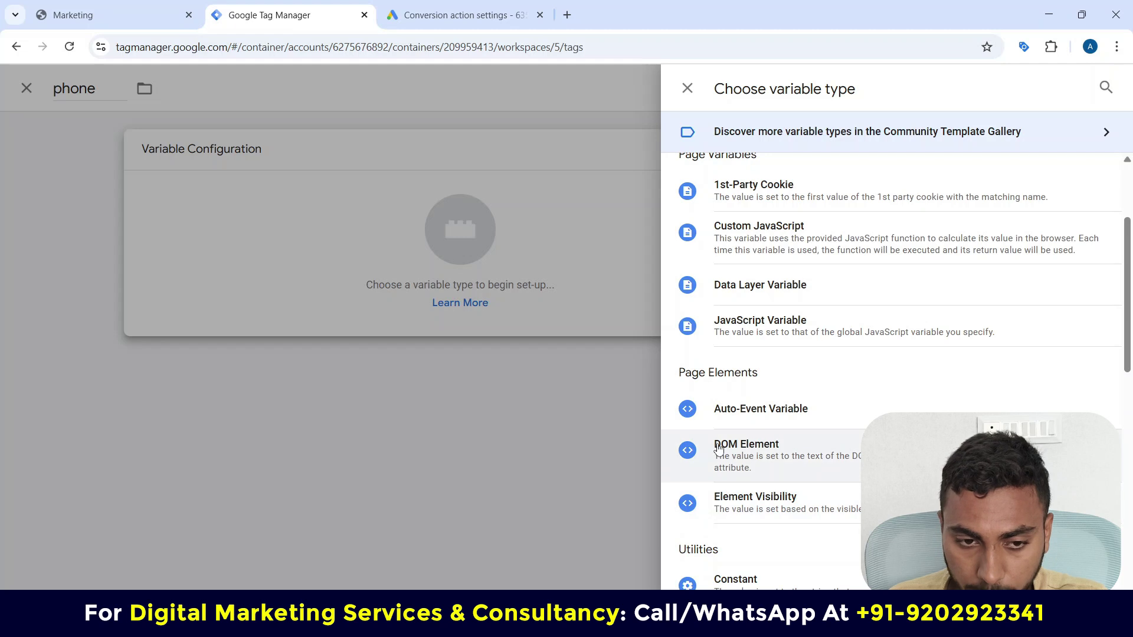
{"action": "left_click", "coordinate": [737, 447]}
{"action": "left_click", "coordinate": [435, 297]}
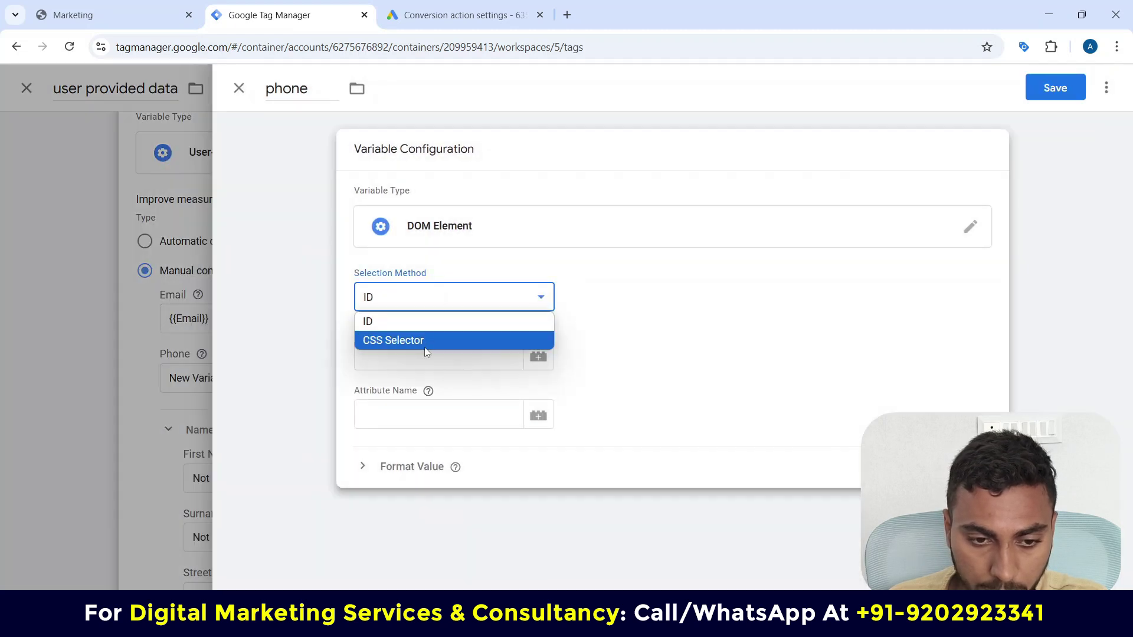
{"action": "left_click", "coordinate": [423, 341]}
Step: Copy #form-field-message from the Notepad notes into the phone variable's element selector and save the variable
{"action": "left_click", "coordinate": [412, 359]}
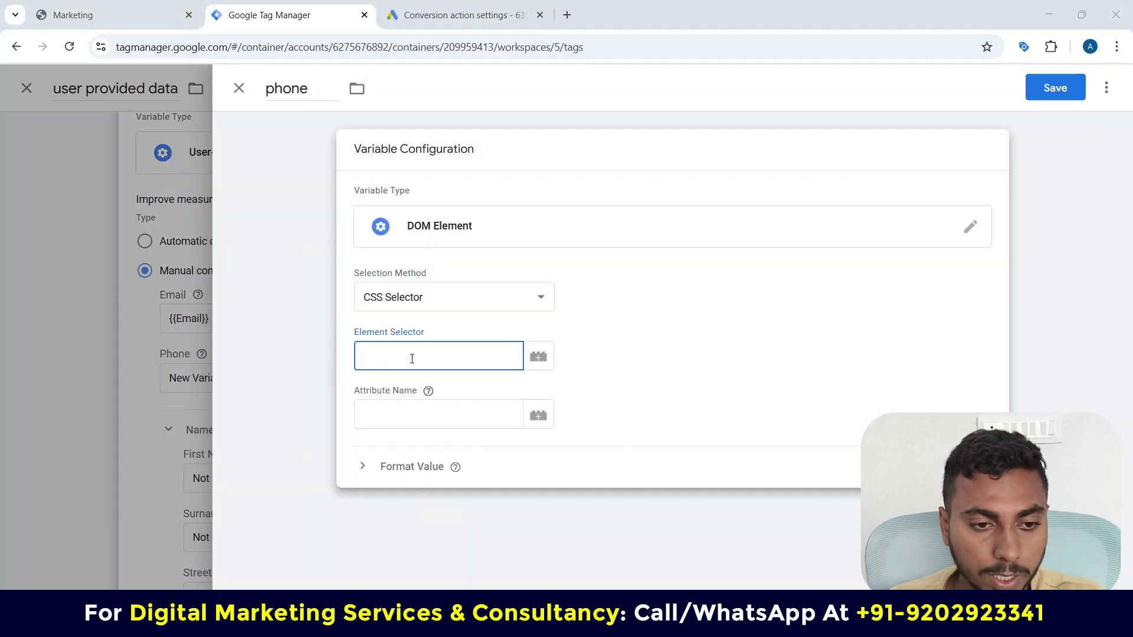
{"action": "key", "text": "alt+Tab"}
{"action": "left_click_drag", "start_coordinate": [180, 89], "coordinate": [1, 107]}
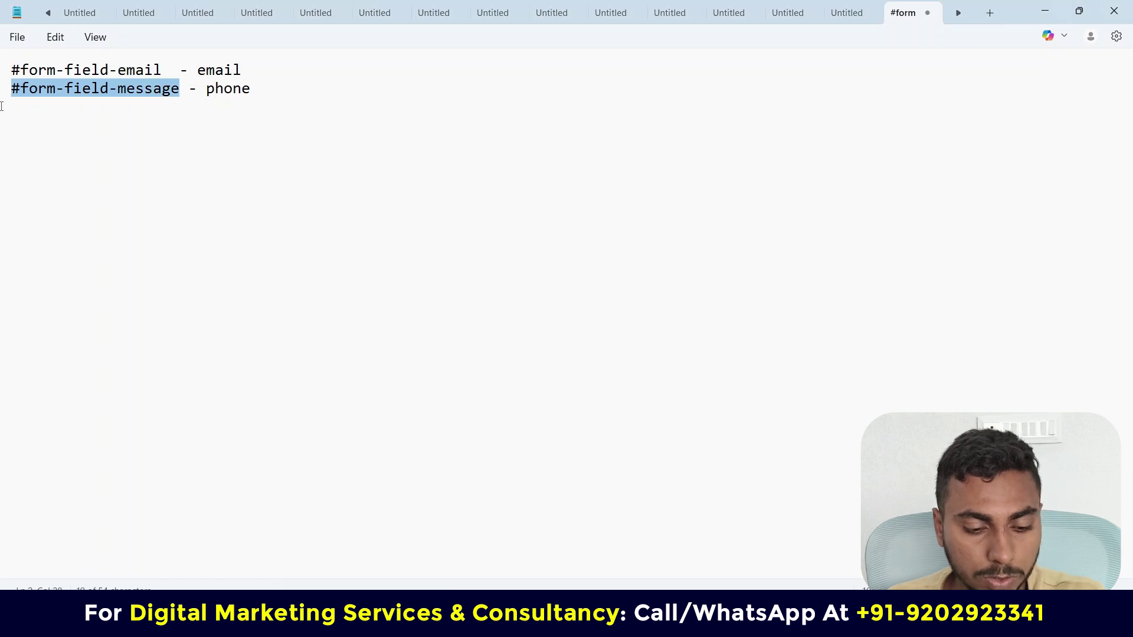
{"action": "key", "text": "alt+Tab"}
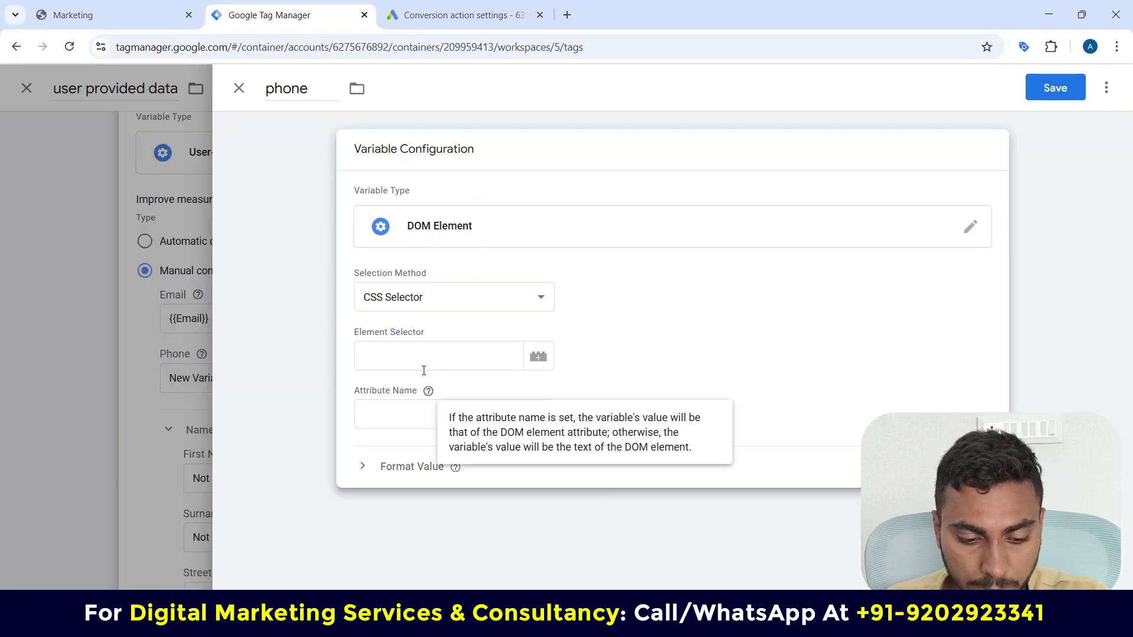
{"action": "key", "text": "ctrl+v"}
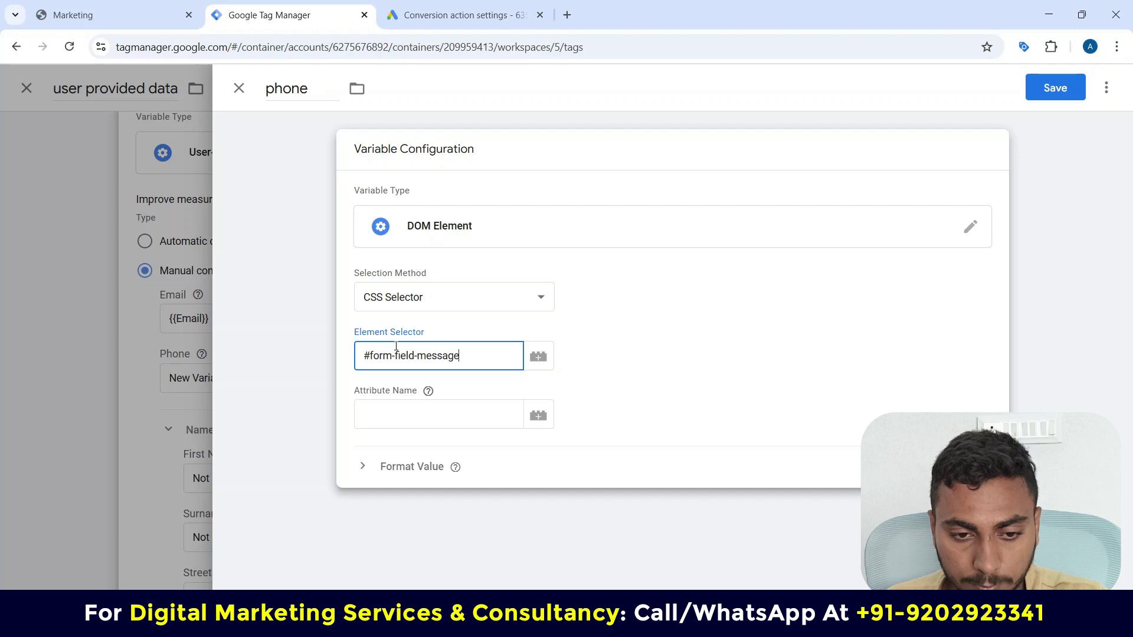
{"action": "left_click", "coordinate": [1054, 88]}
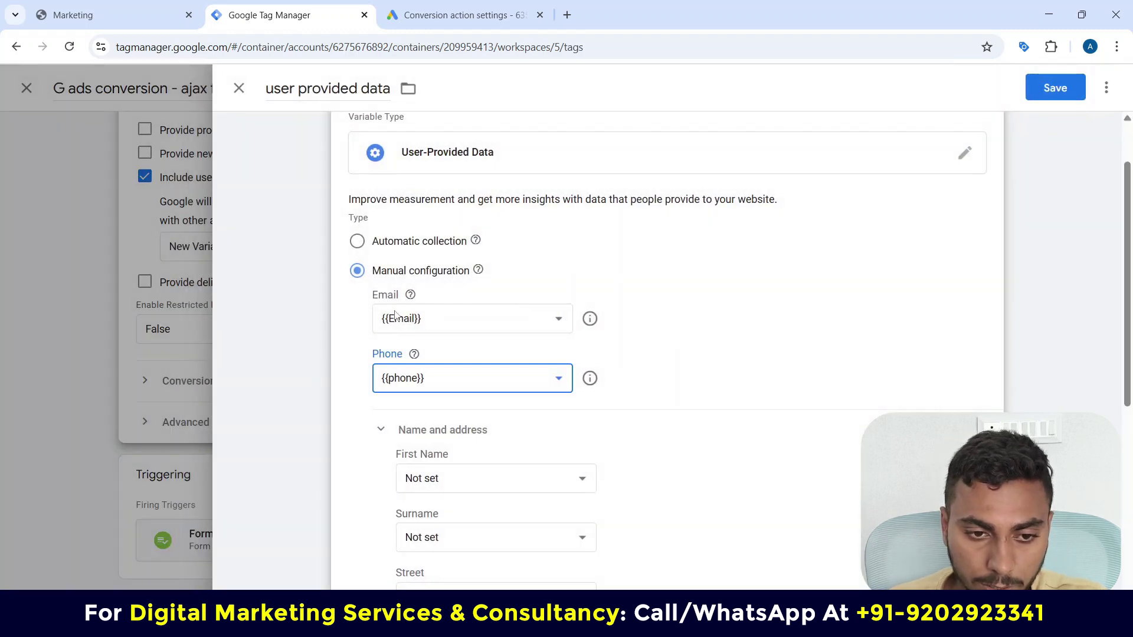
Step: Check the manual configuration fields and save the user provided data variable
{"action": "mouse_move", "coordinate": [403, 306]}
{"action": "scroll", "coordinate": [533, 374], "scroll_direction": "down", "scroll_amount": 6}
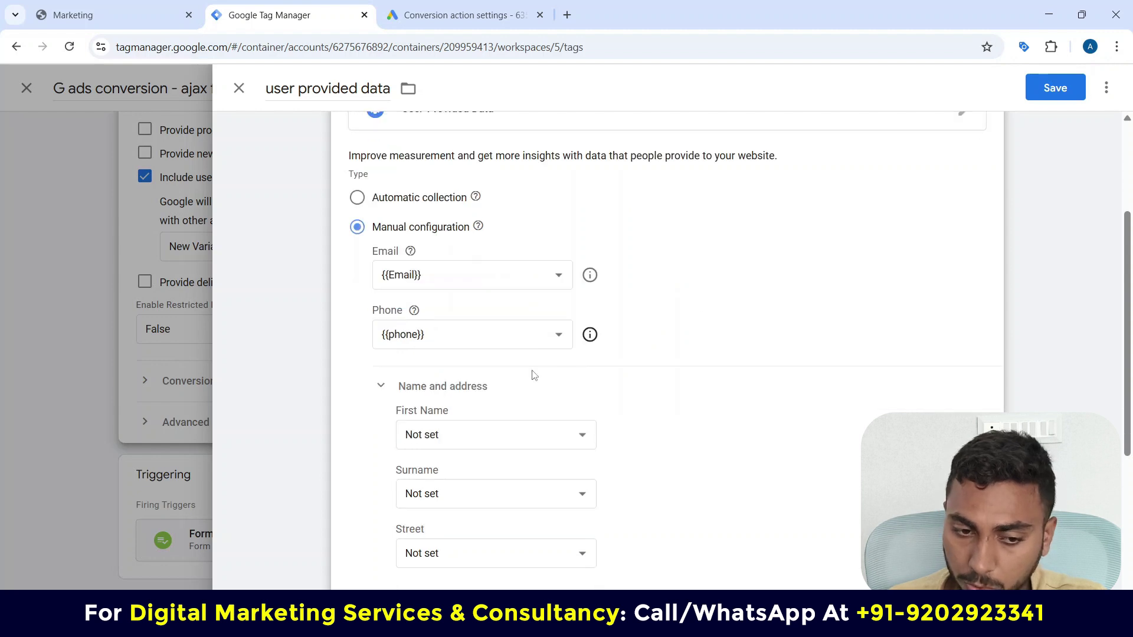
{"action": "scroll", "coordinate": [615, 405], "scroll_direction": "up", "scroll_amount": 5}
{"action": "left_click", "coordinate": [1044, 91]}
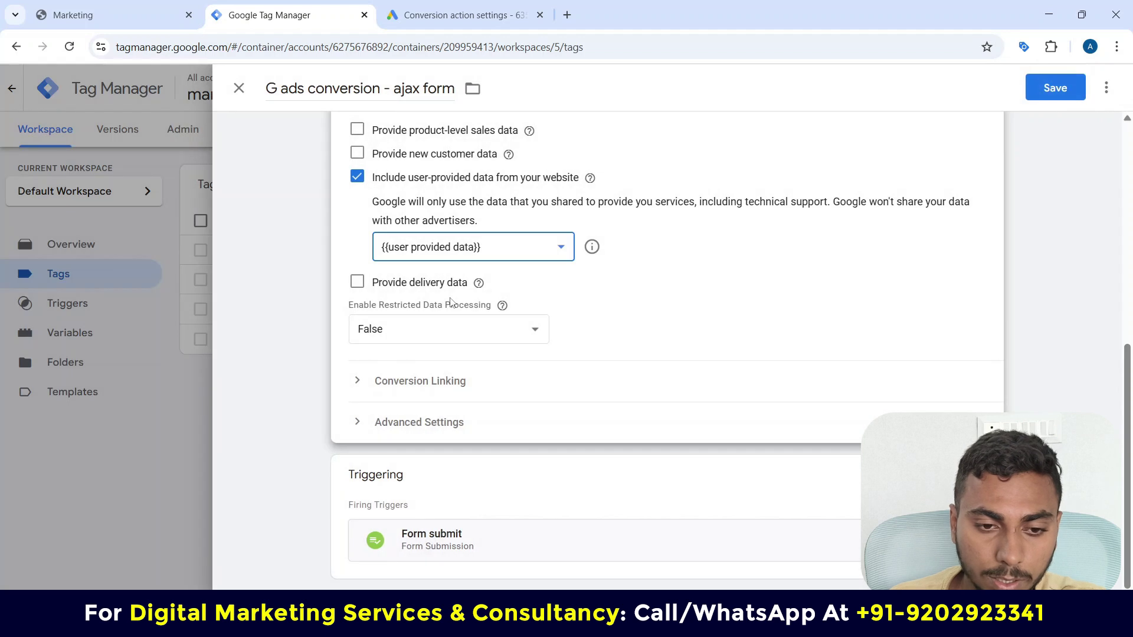
Step: Review the remaining settings of the "G ads conversion - ajax form" tag and save the tag
{"action": "scroll", "coordinate": [389, 401], "scroll_direction": "down", "scroll_amount": 2}
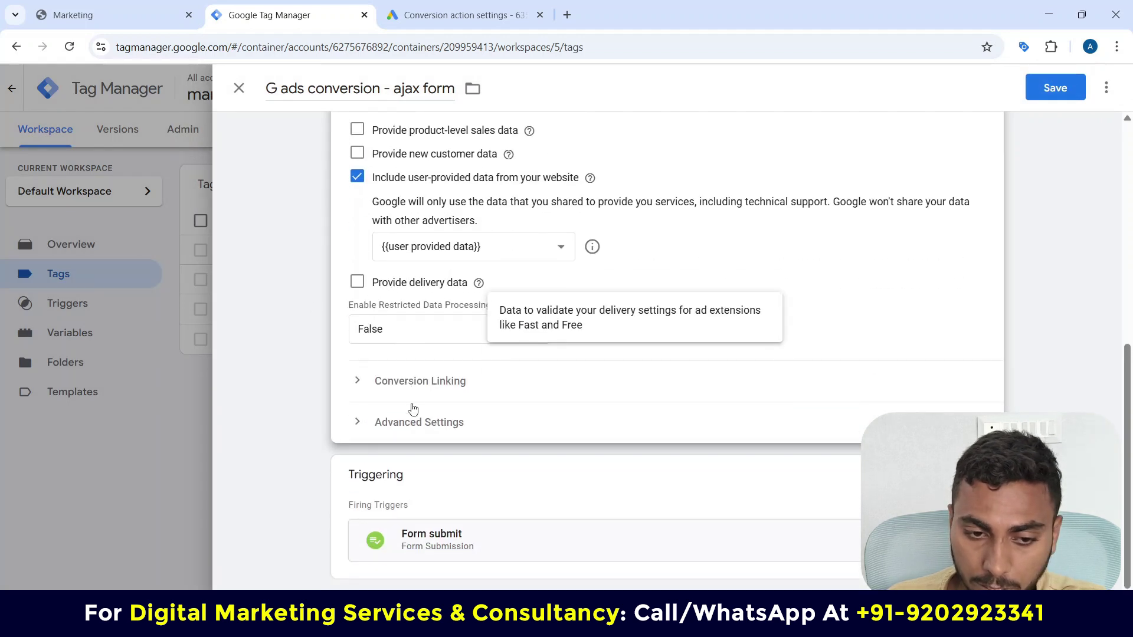
{"action": "scroll", "coordinate": [1007, 204], "scroll_direction": "up", "scroll_amount": 5}
{"action": "left_click", "coordinate": [1055, 92]}
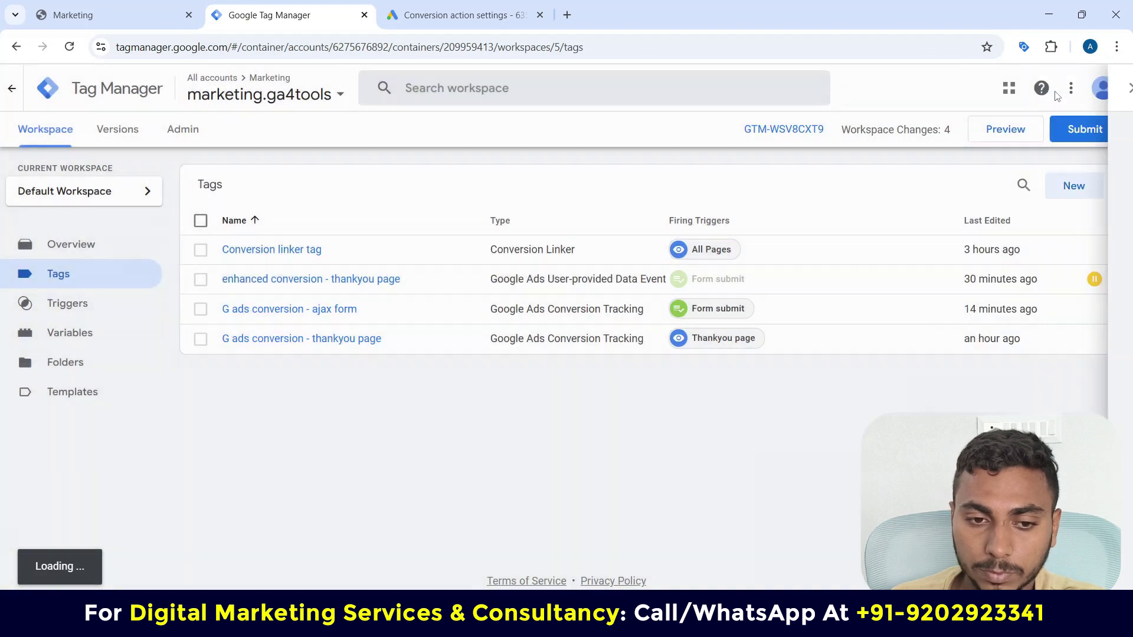
Step: Submit the workspace changes and publish them to the Live environment without a version name or description
{"action": "left_click", "coordinate": [1081, 126]}
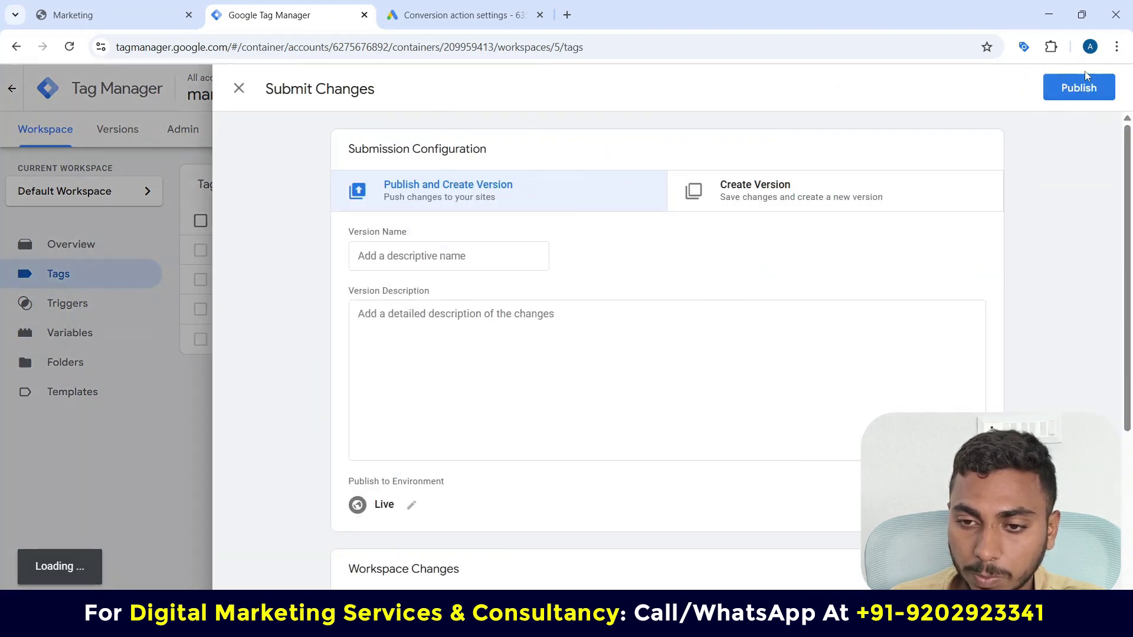
{"action": "left_click", "coordinate": [1079, 88]}
{"action": "left_click", "coordinate": [748, 517]}
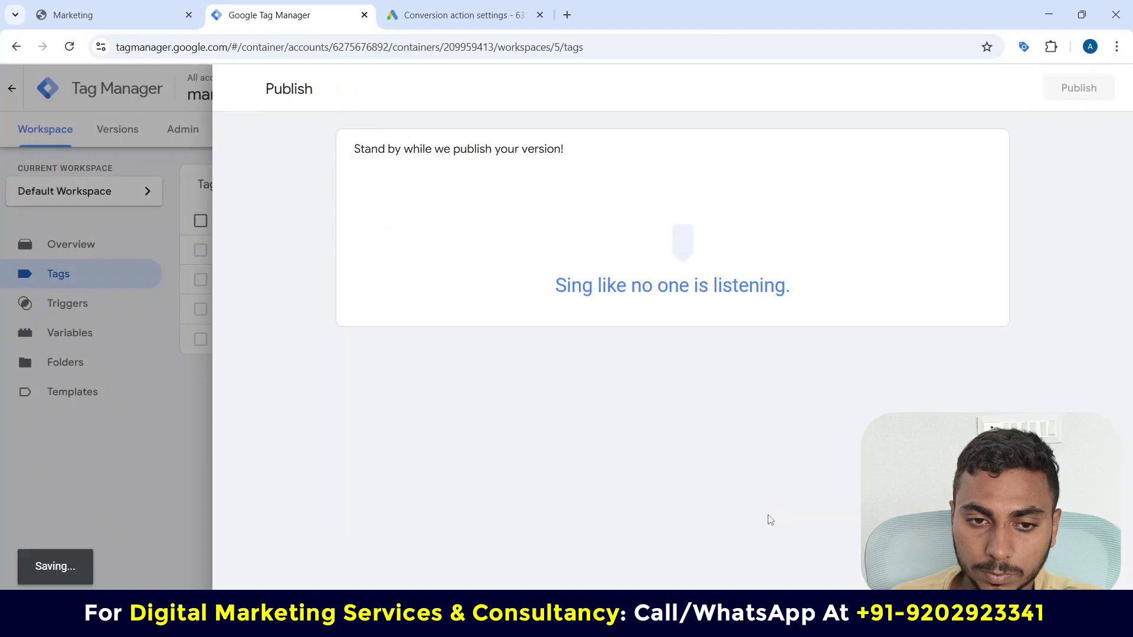